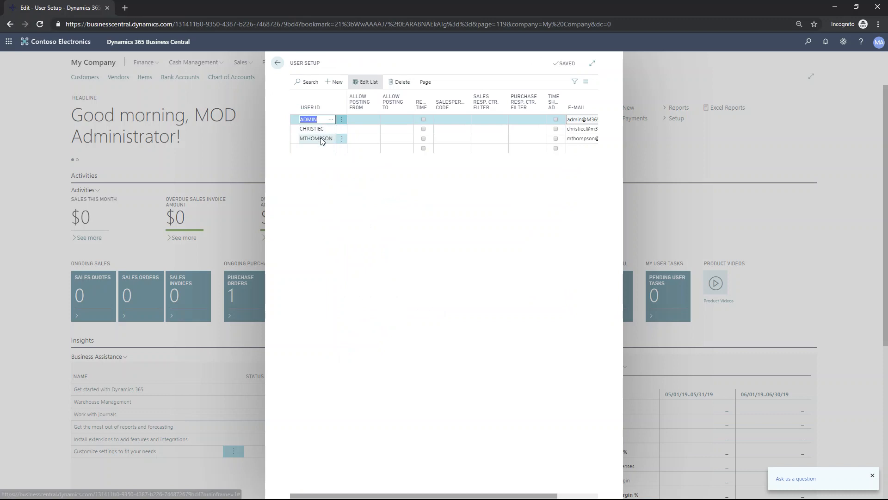
Step: Expand the User Setup list to review its users, and return to the home page
click(592, 63)
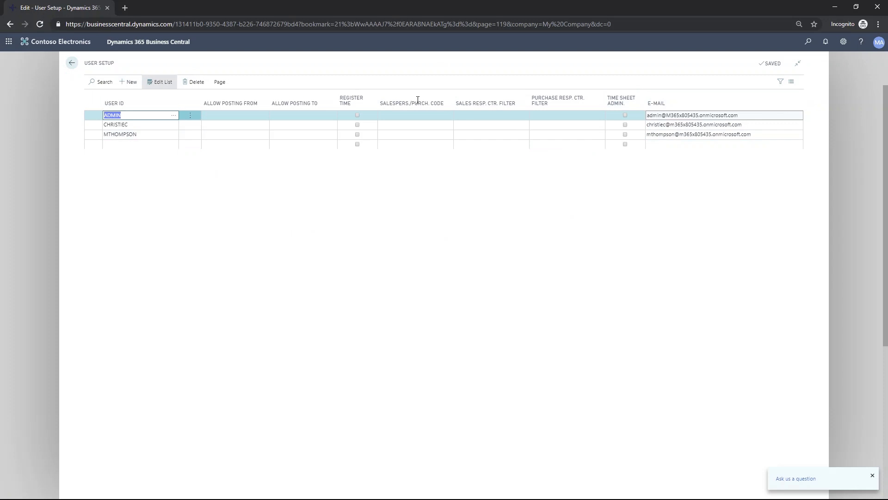
click(70, 66)
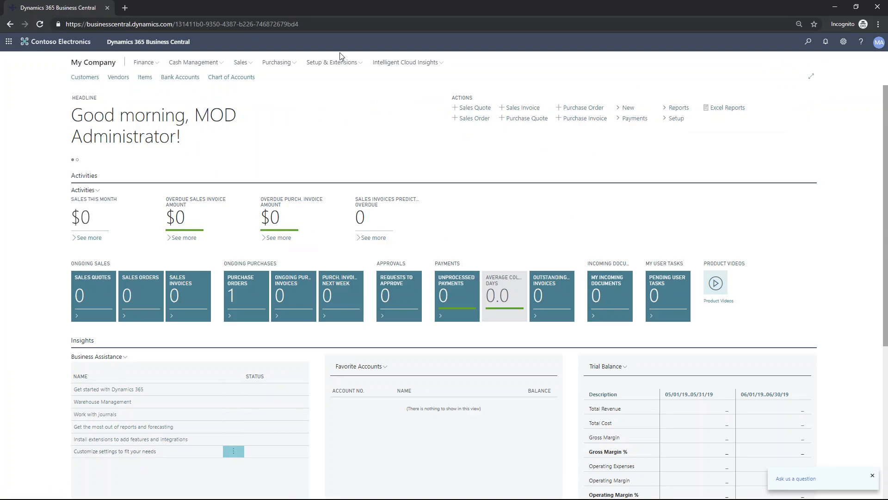
Step: Search for "approval user", open the Approval User Setup page and expand it to full width
click(809, 42)
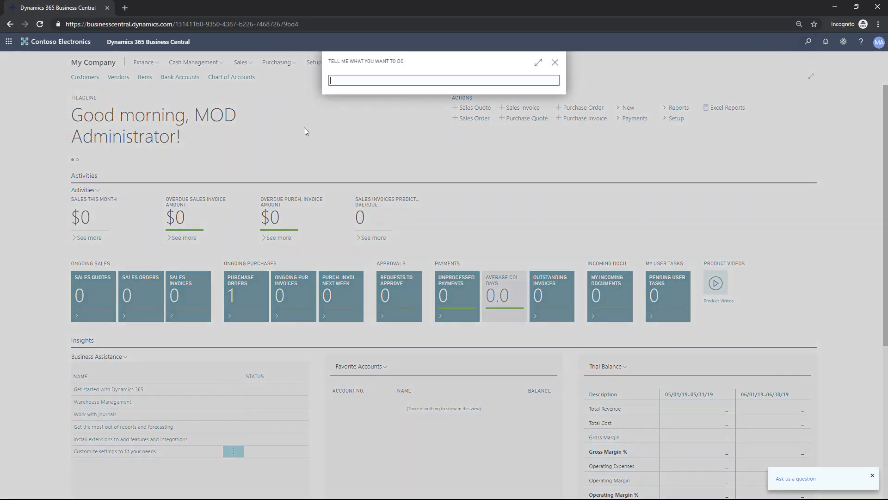
text(approval user)
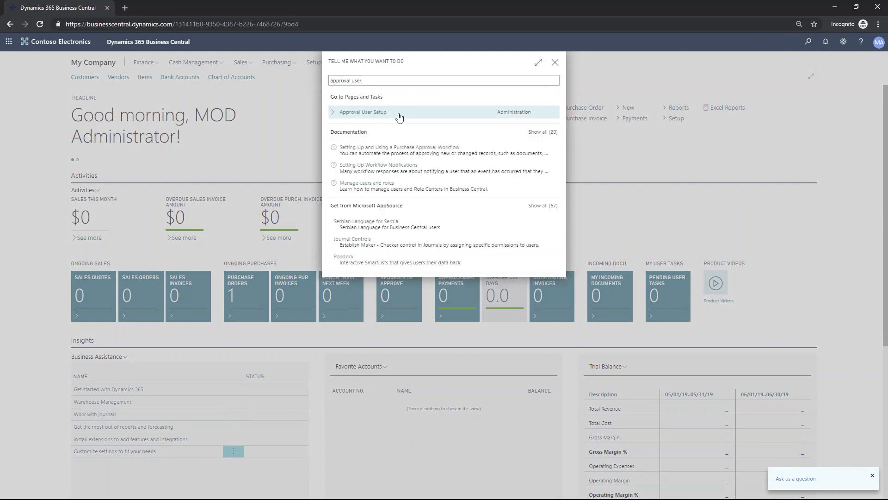
click(398, 114)
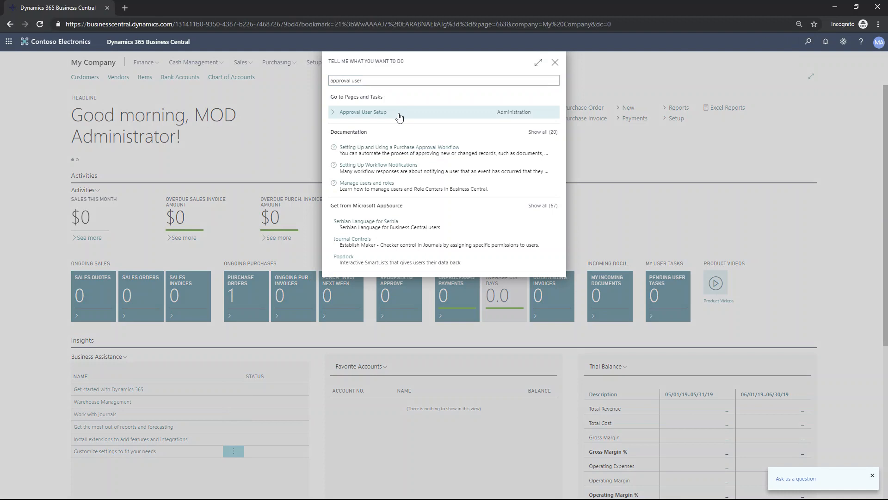
click(592, 64)
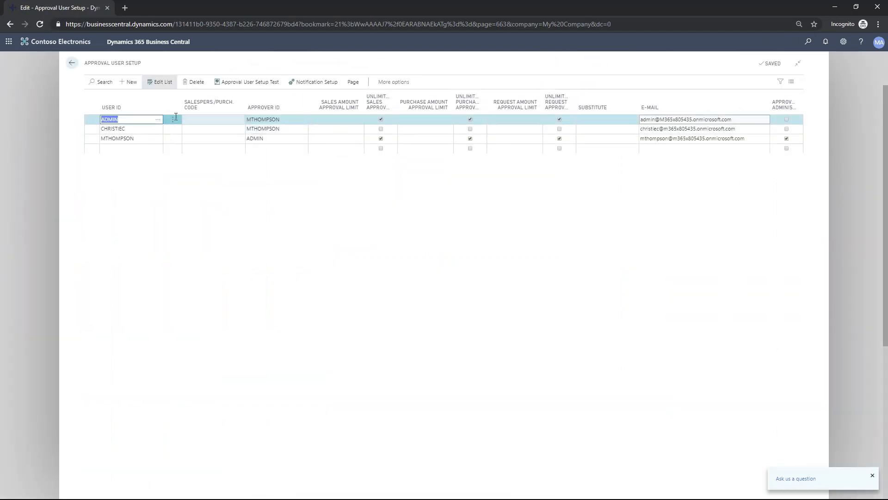
Step: Examine each user's approver, unlimited approval settings, e-mail and approval administrator setting in the Approval User Setup list
click(90, 131)
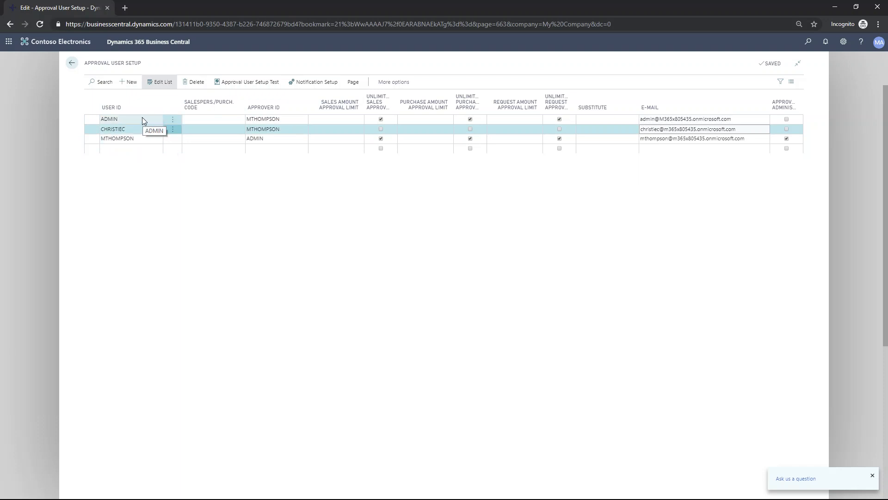
mouse_move(121, 113)
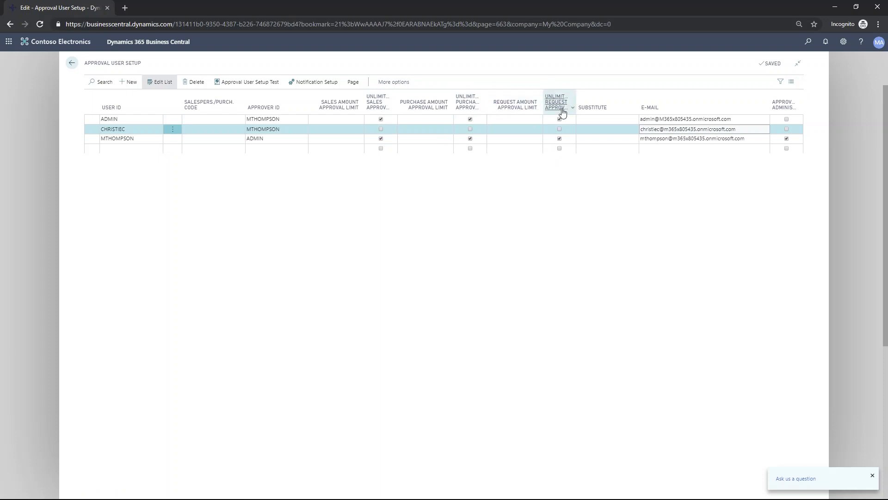
mouse_move(569, 113)
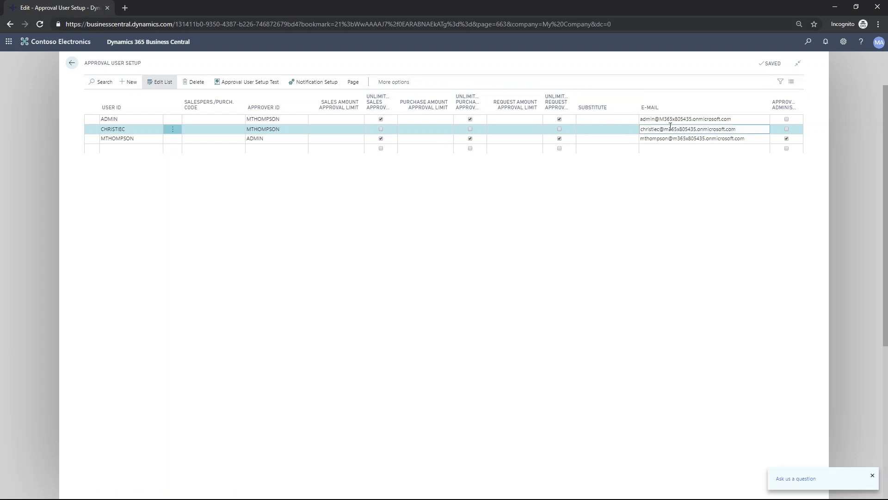
triple_click(762, 118)
drag(763, 118, 734, 121)
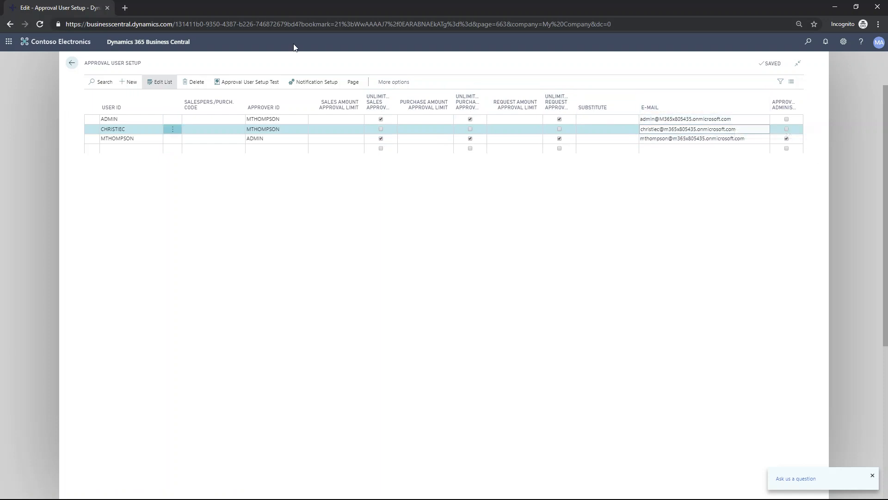
Step: Review the notification setup of the third user in the approval list, and return to the home page
click(148, 139)
click(292, 81)
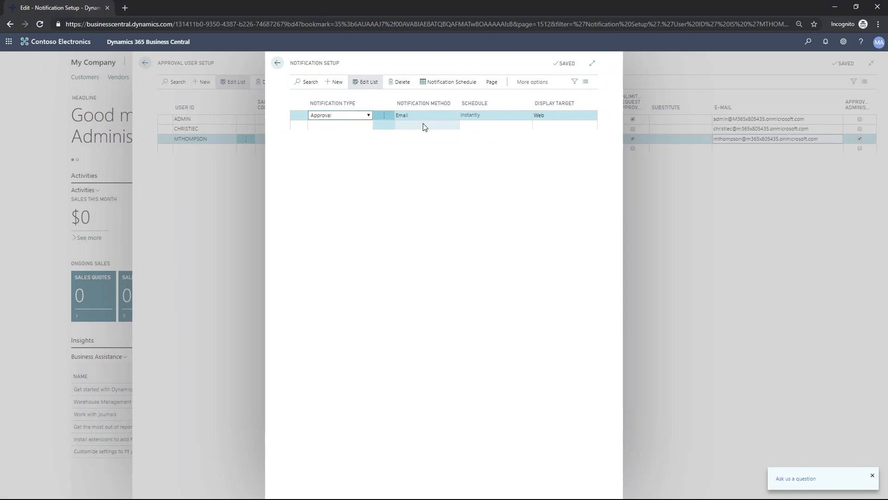
click(278, 65)
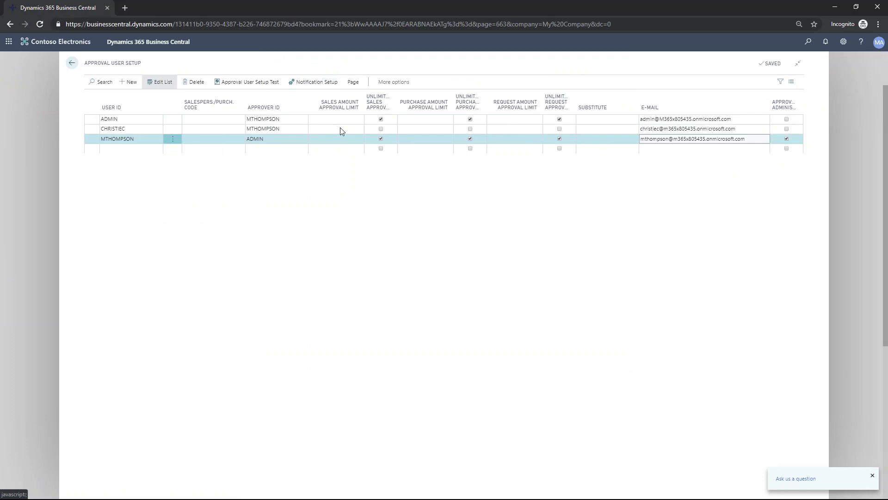
click(73, 65)
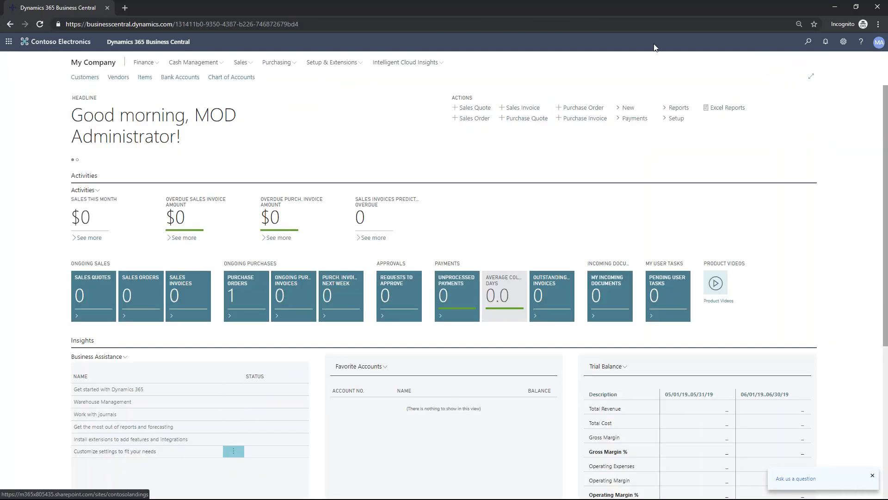
Step: Search for "workflow user group" and open the Workflow User Groups page
click(807, 42)
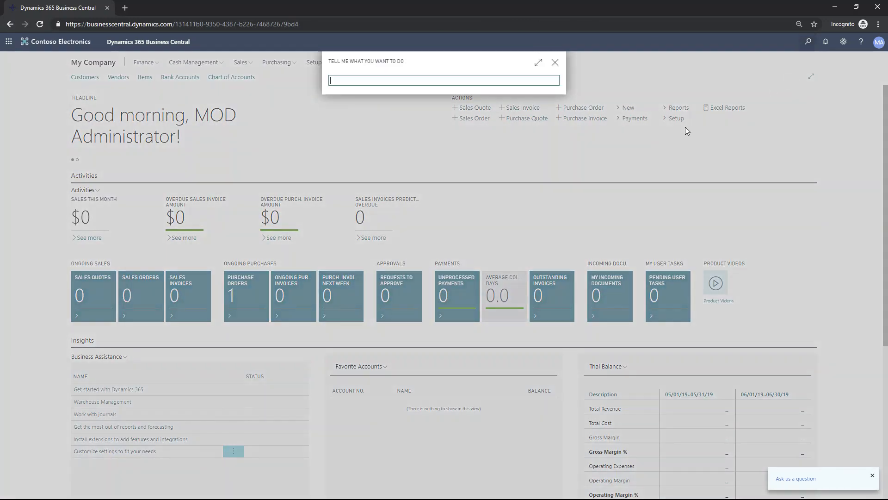
text(workflow)
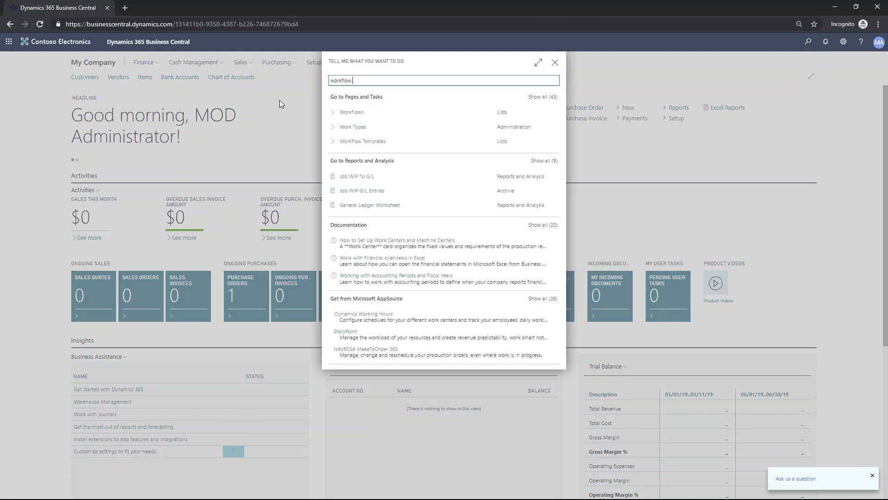
text( user group)
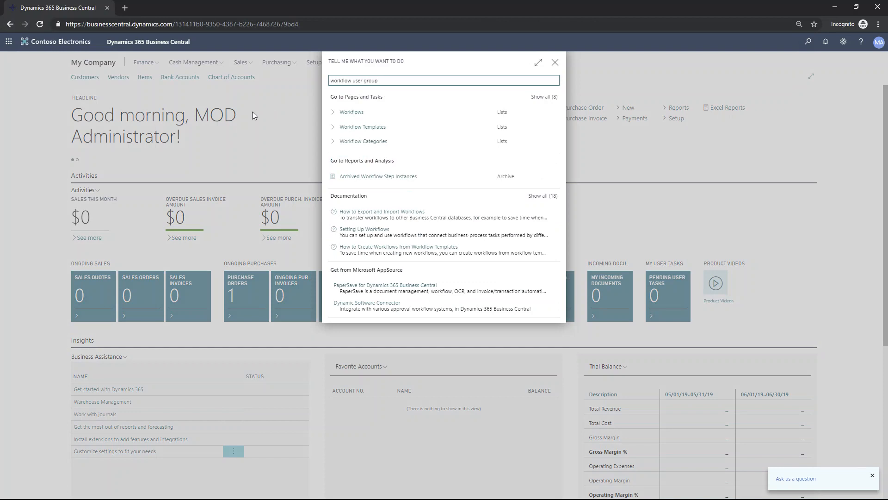
click(382, 116)
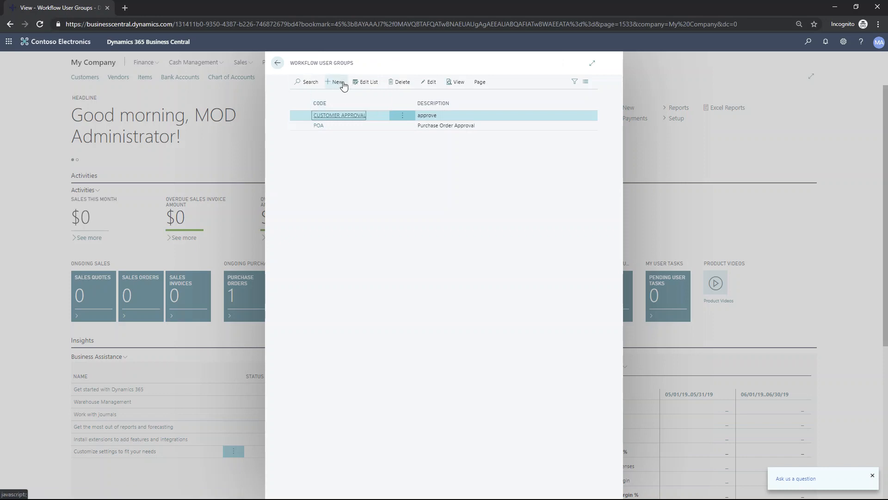
Step: Open the POA workflow user group and examine its members and their sequence numbers
click(320, 126)
click(433, 111)
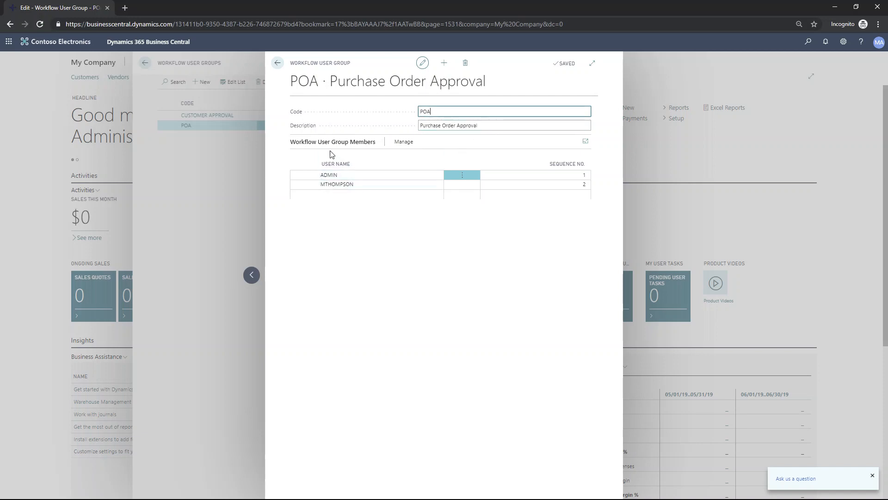
click(565, 185)
click(353, 185)
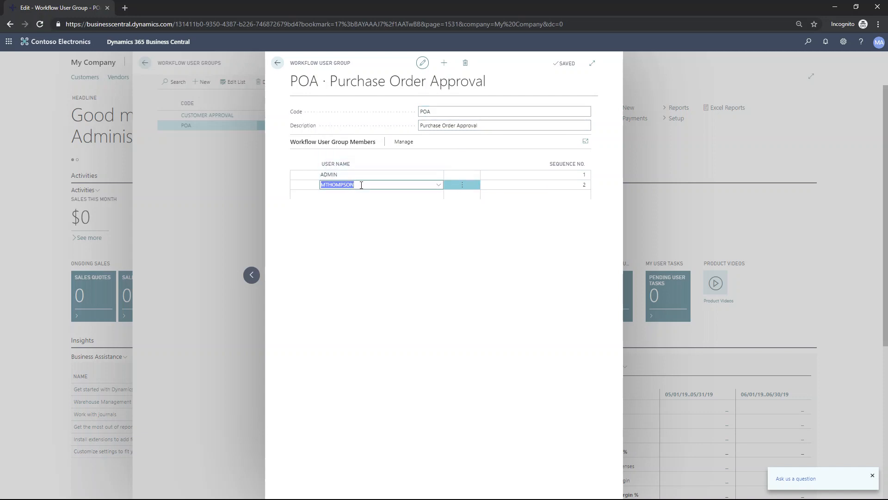
key(Down)
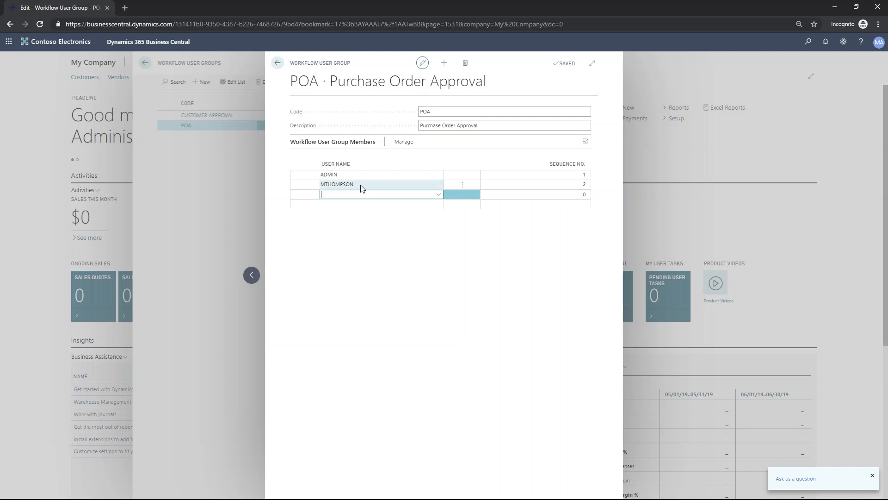
mouse_move(572, 168)
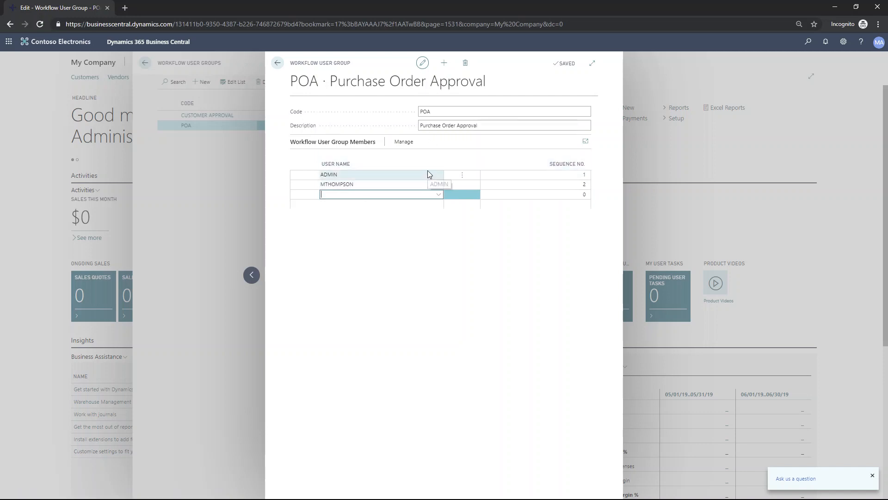
Step: Set the second member's sequence number to 1 in the POA group, and return to the home page
click(589, 185)
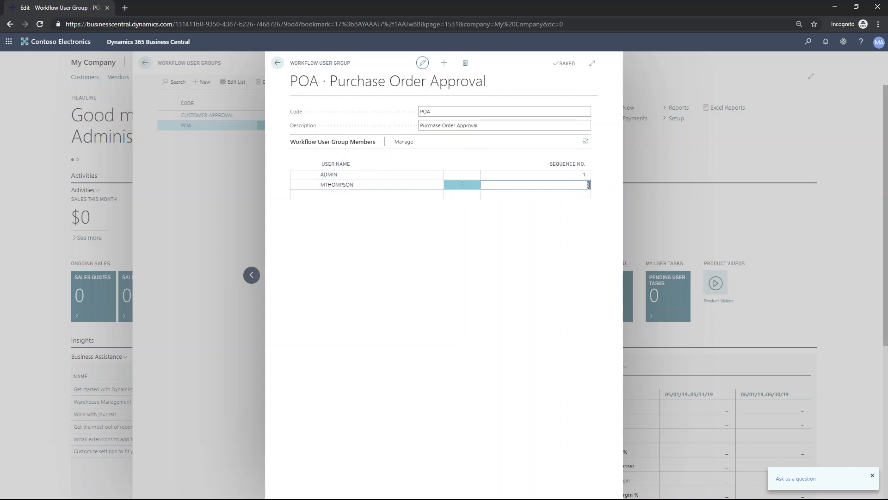
text(1)
click(570, 217)
click(279, 64)
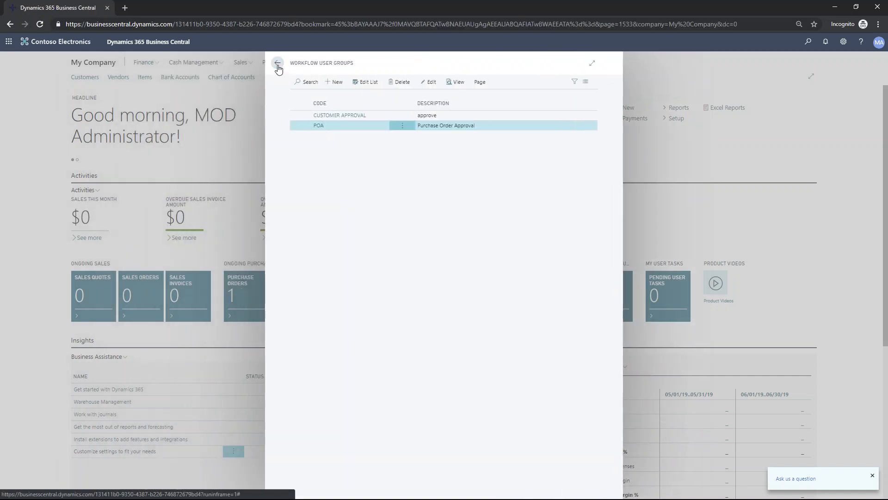
click(279, 65)
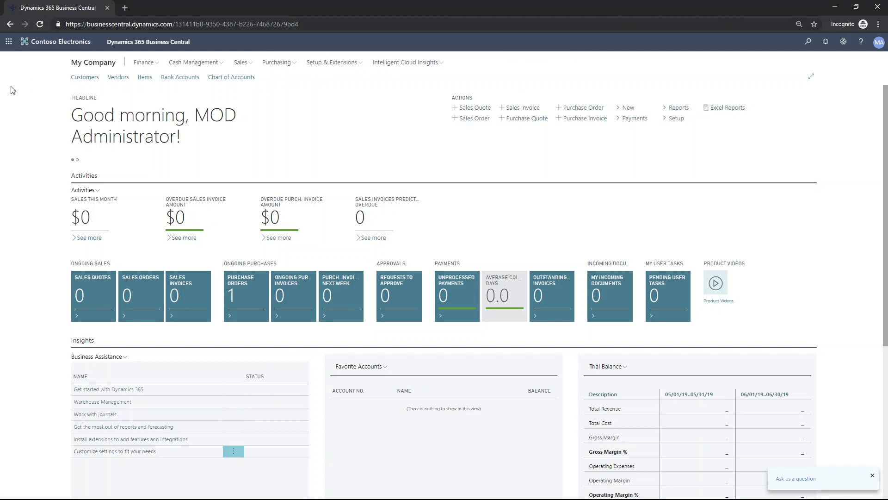
Step: Switch to Microsoft Flow from Business Central and dismiss the administrator help notice
click(8, 45)
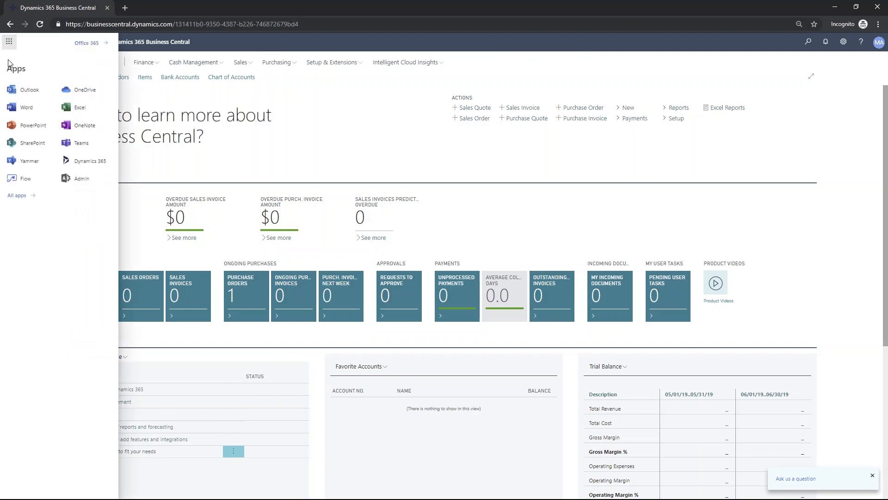
click(14, 180)
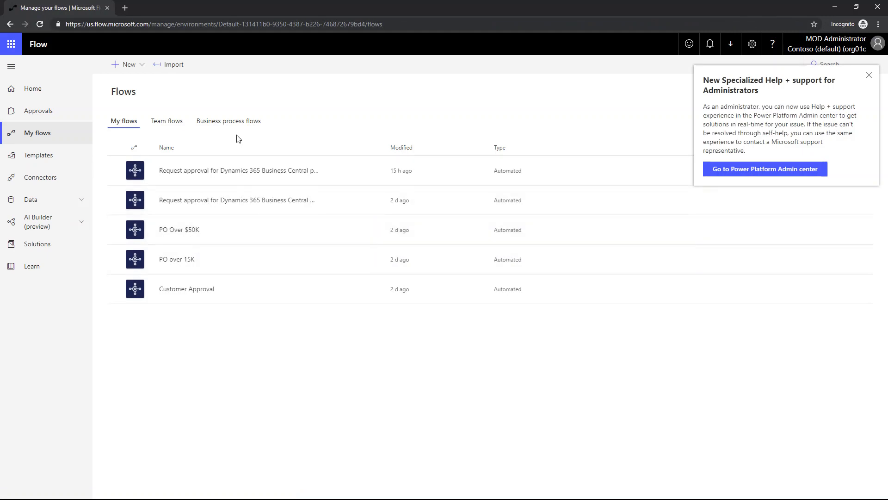
click(870, 76)
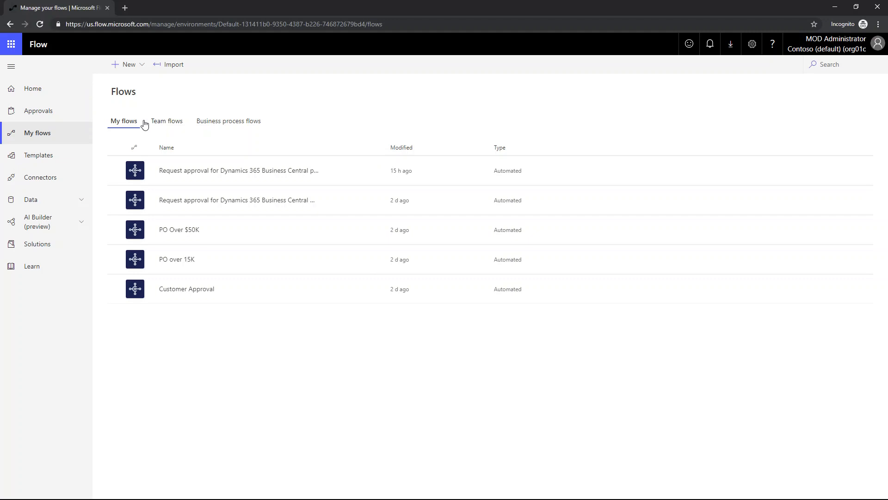
Step: Search the flow templates for "purchase order approval" and create a flow from "Request approval for Dynamics 365 Business Central purchase order" with the listed connections
click(118, 68)
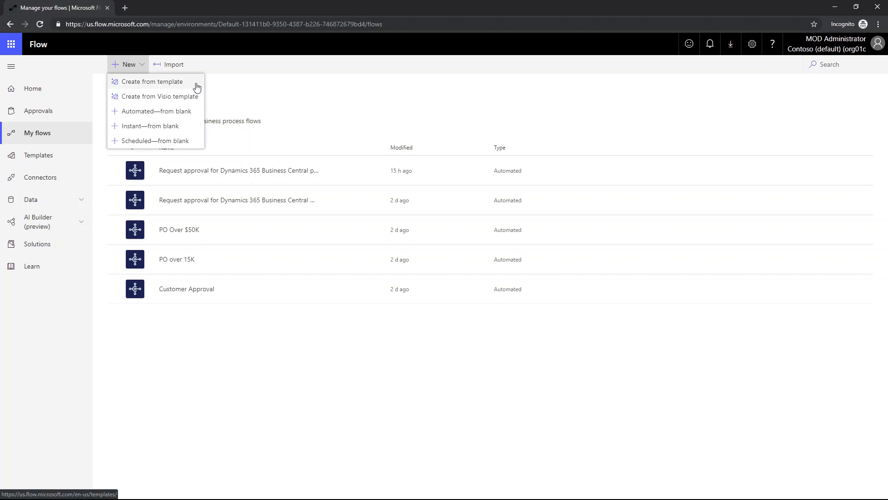
click(197, 87)
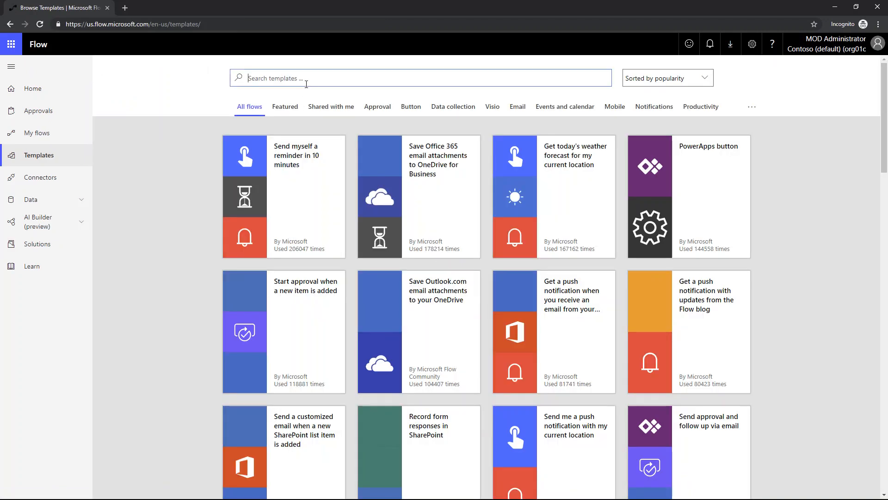
text(pu)
text(rcahse or)
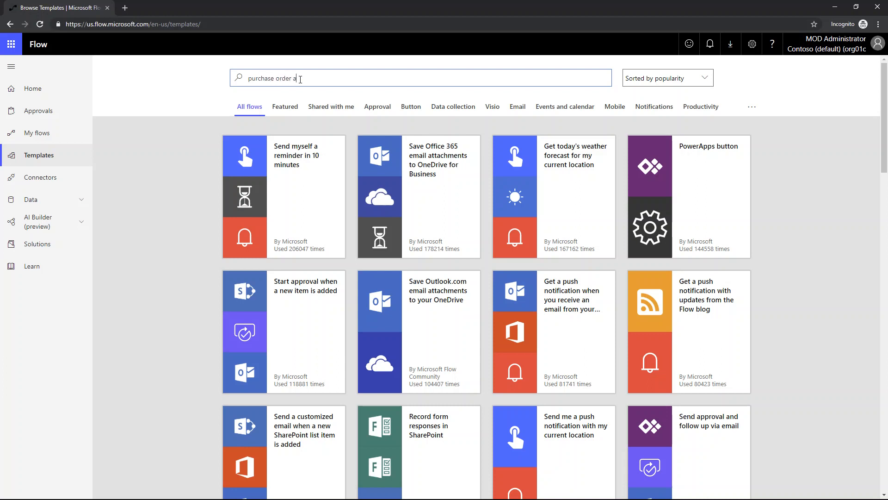
key(Return)
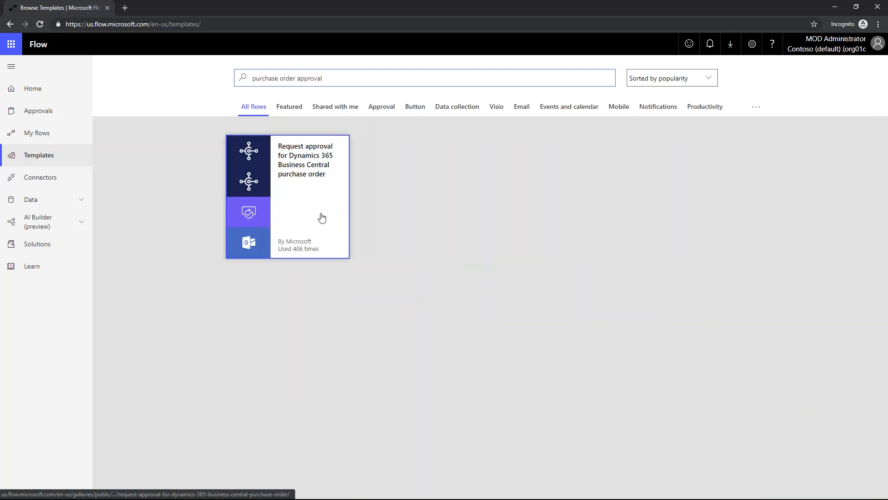
click(319, 213)
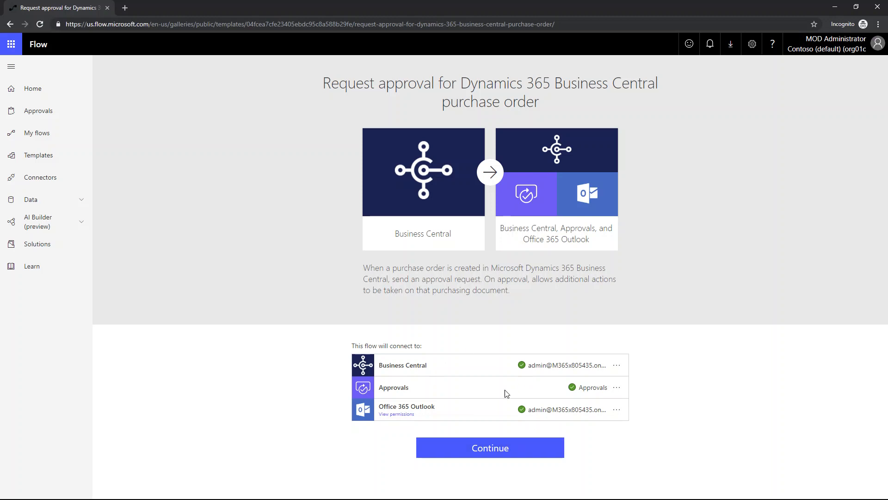
click(505, 452)
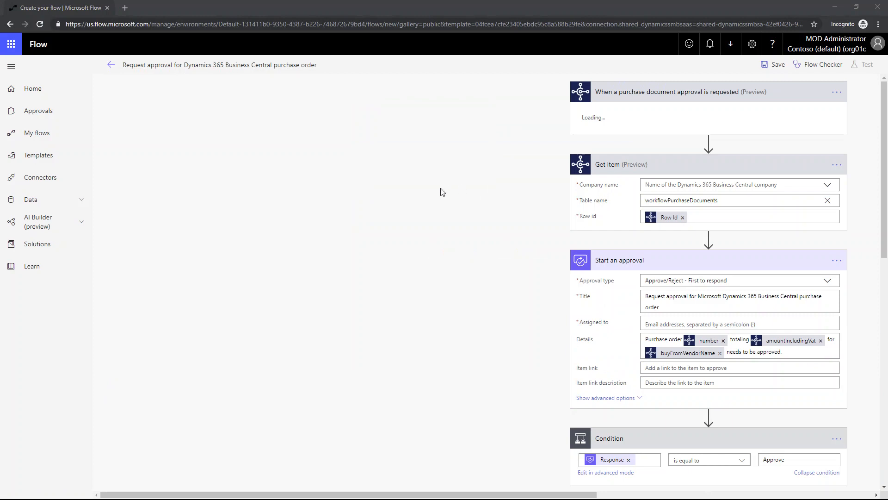
Step: Set the company name to My Company in the trigger "When a purchase document approval is requested"
drag(516, 495, 680, 495)
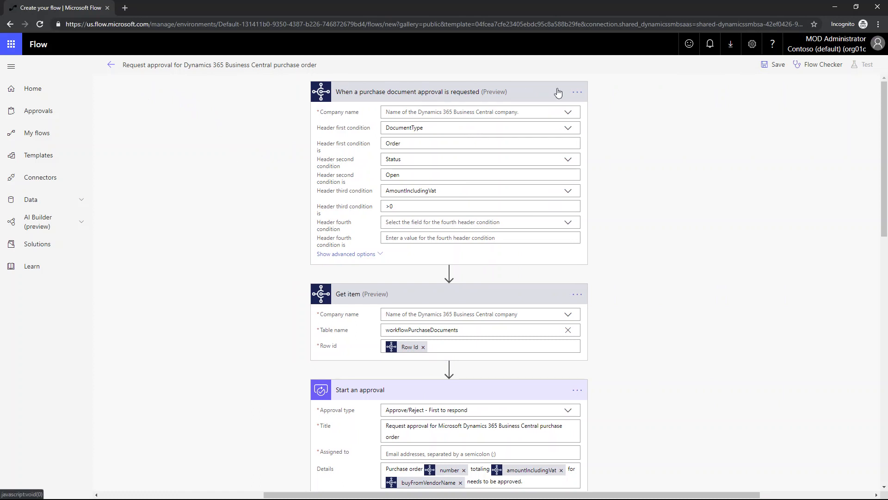
click(569, 114)
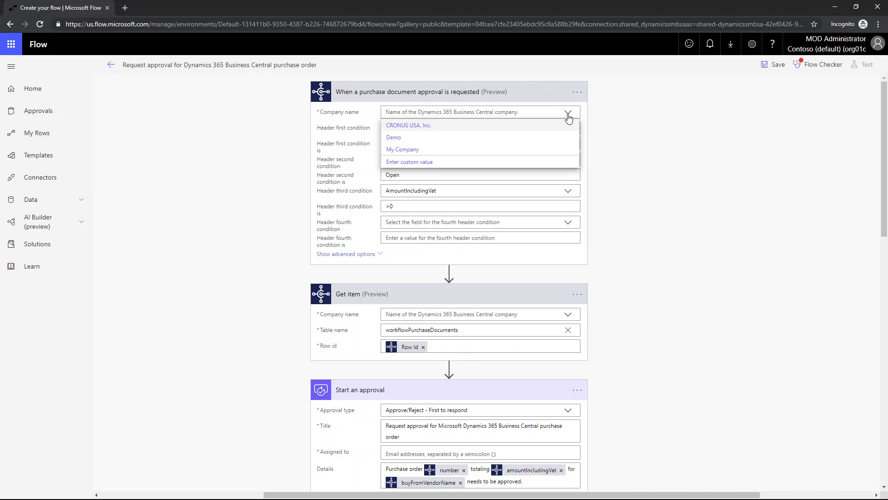
click(402, 152)
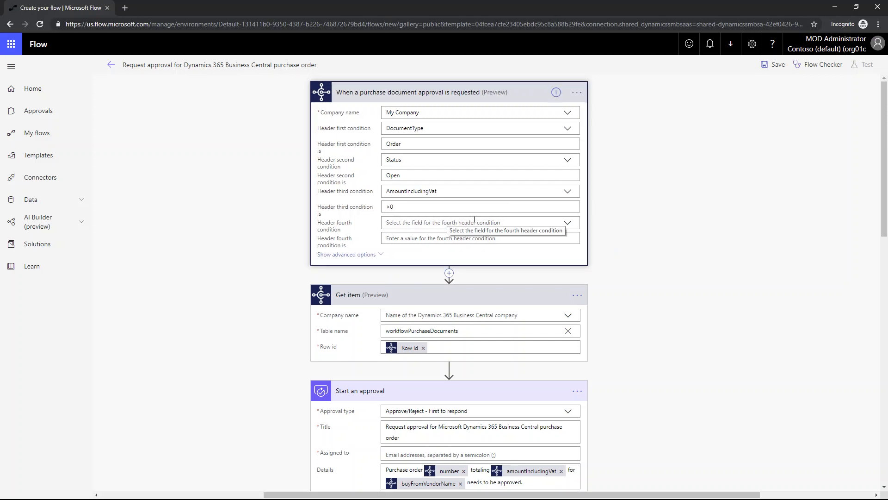
key(BackSpace)
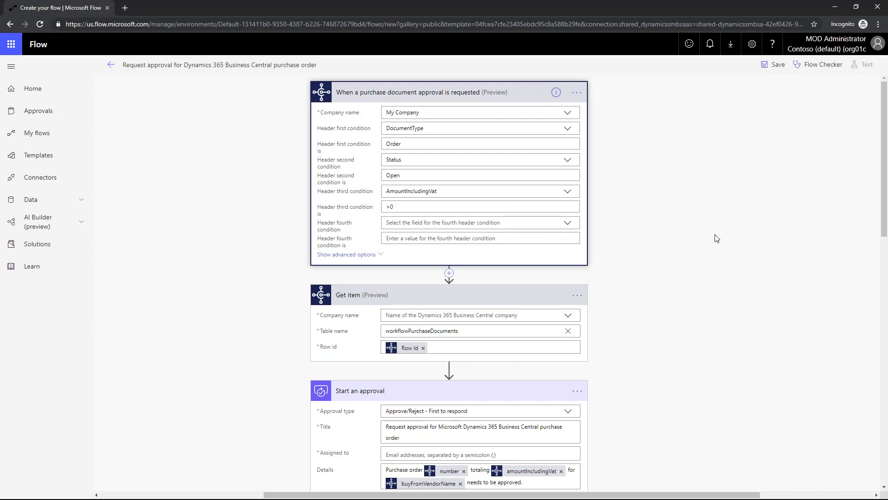
click(680, 268)
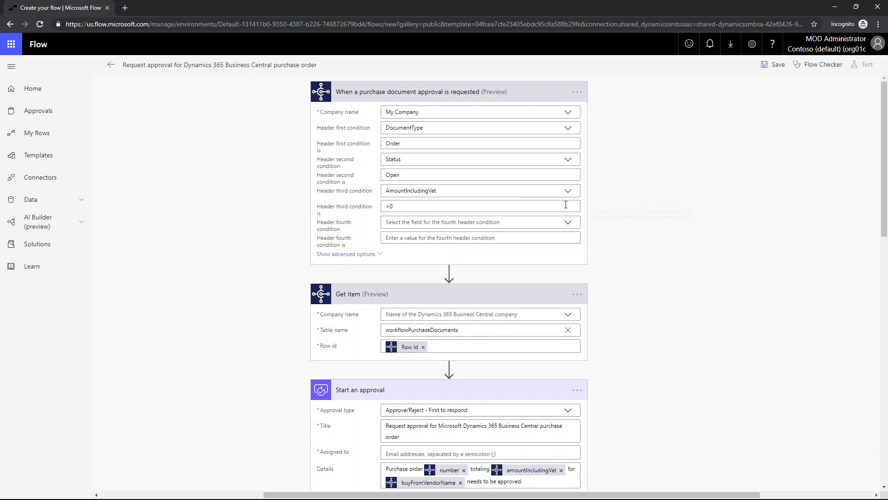
Step: Set the company name of the Get item action to My Company
scroll(592, 259, down, 2)
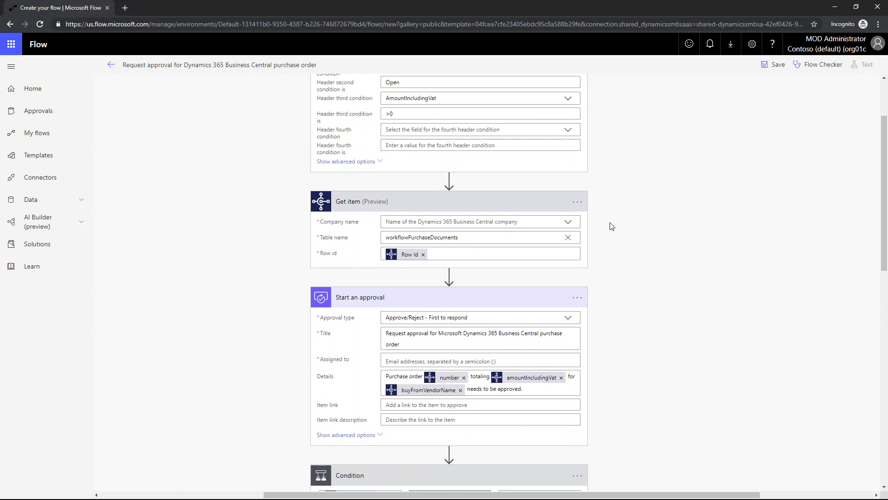
click(568, 221)
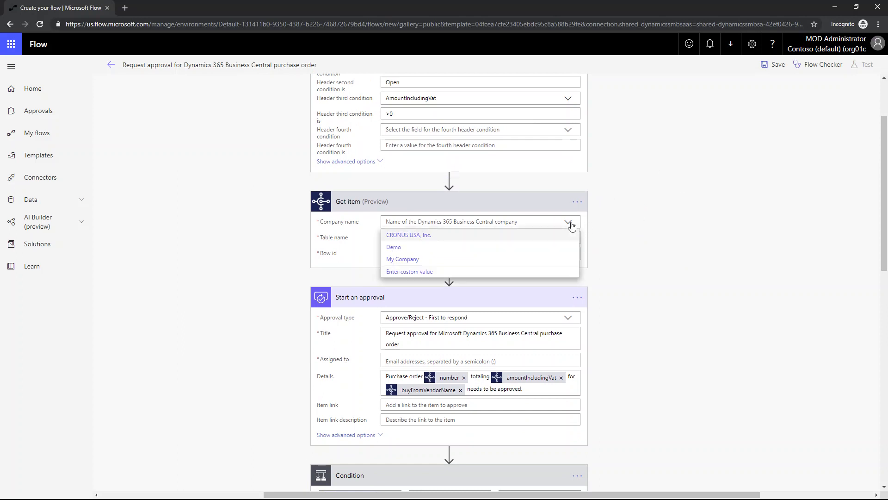
click(411, 260)
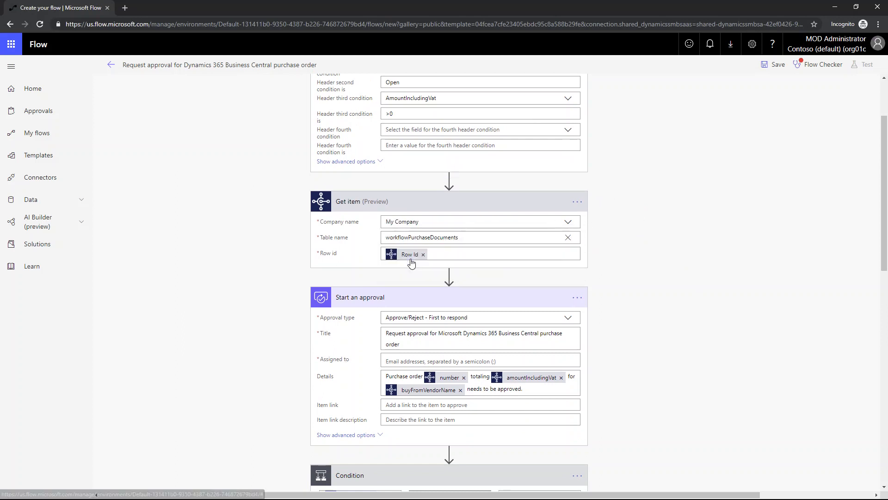
Step: Assign the Start an approval action to the administrator account by picking it from the suggested people
scroll(660, 337, down, 2)
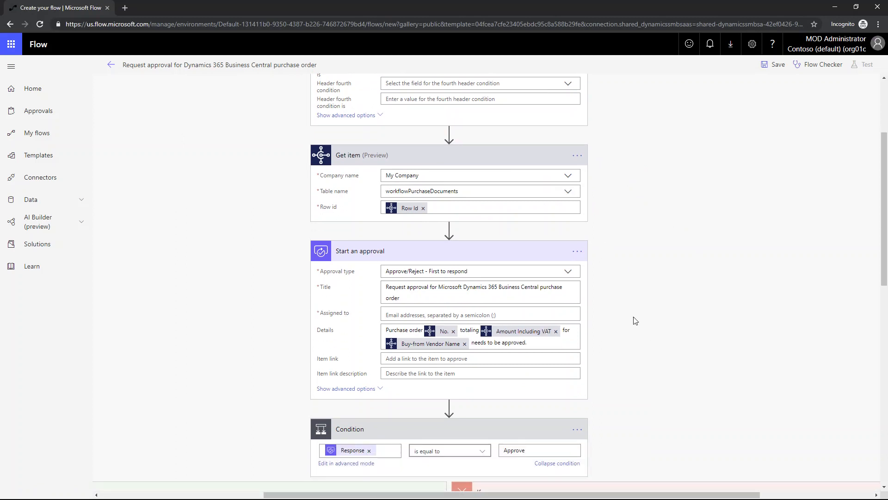
scroll(601, 270, down, 1)
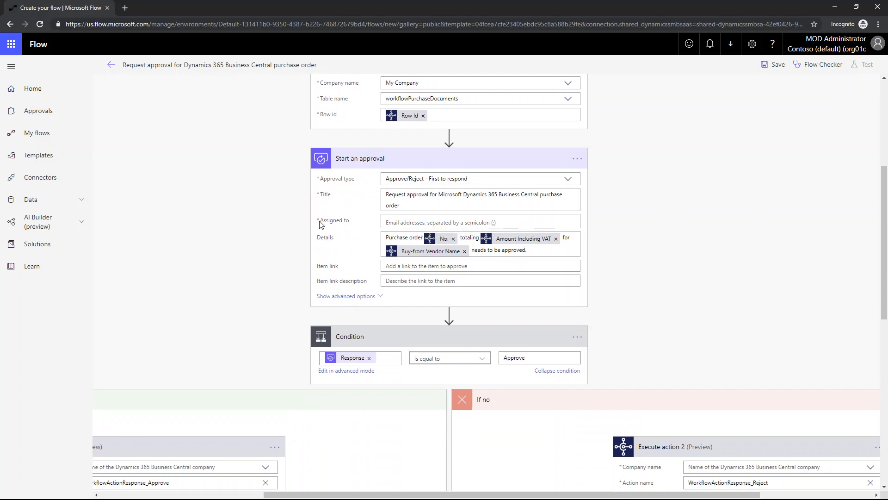
click(401, 224)
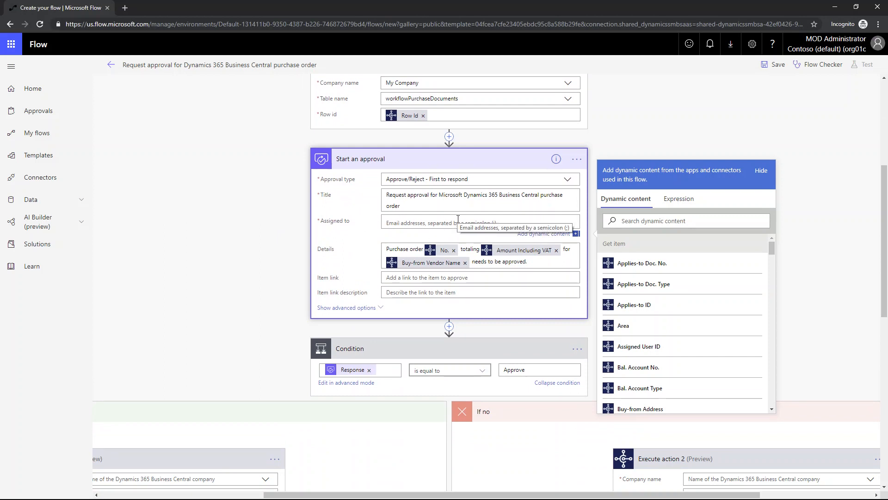
text(mo)
key(BackSpace)
text(a)
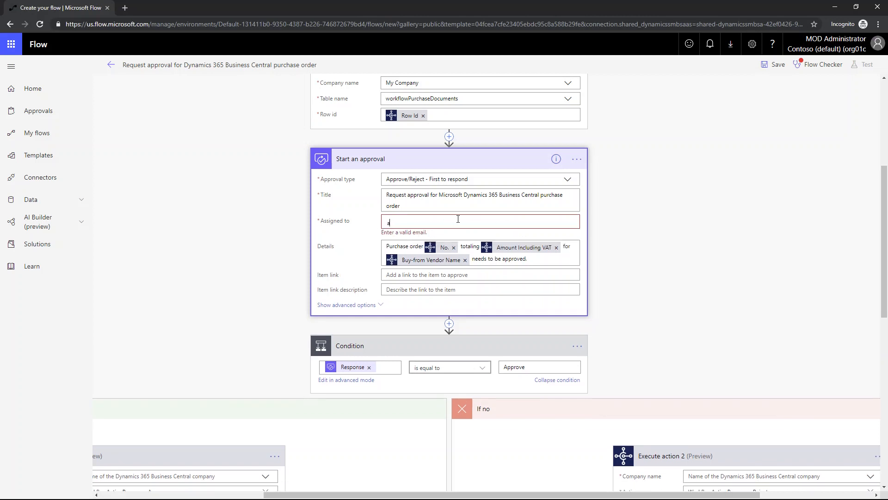
key(BackSpace)
click(468, 239)
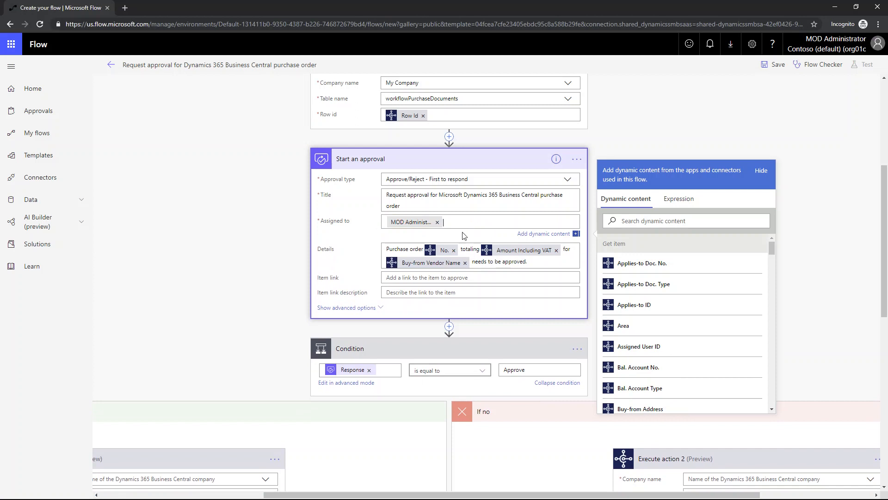
click(250, 307)
Step: Set the company name to My Company in the Execute action of the main condition's If yes branch
scroll(253, 308, down, 1)
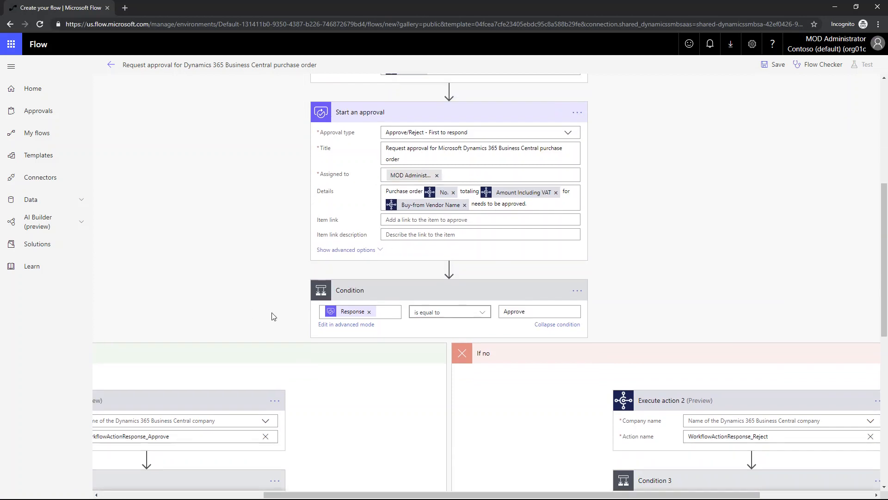
scroll(271, 312, down, 2)
drag(528, 497, 364, 497)
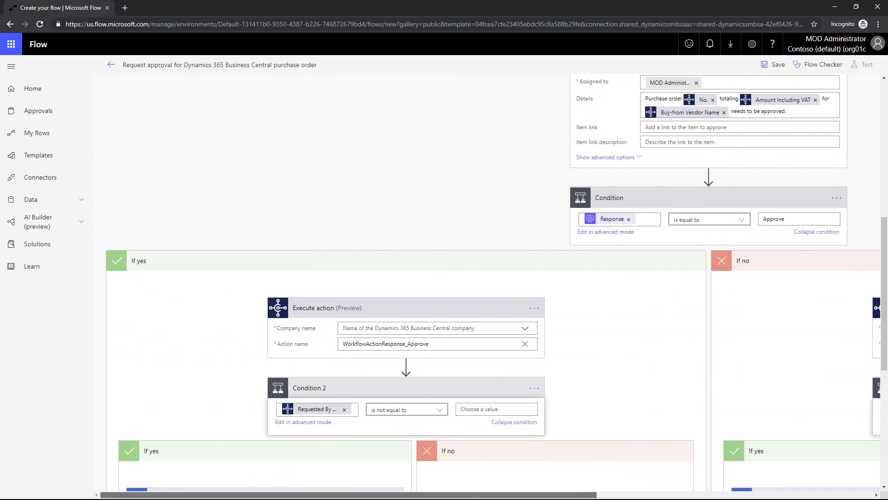
click(526, 329)
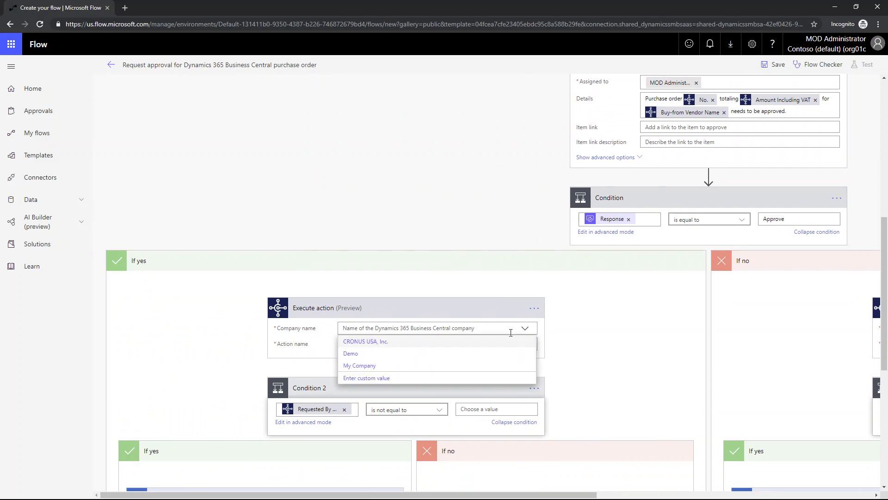
click(373, 366)
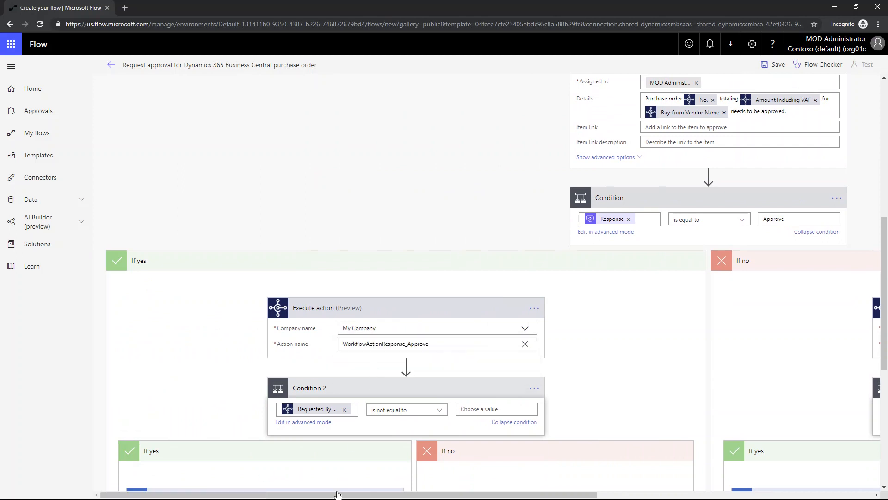
Step: Set the company name to My Company in Execute action 2 of the main condition's If no branch
drag(337, 496, 614, 495)
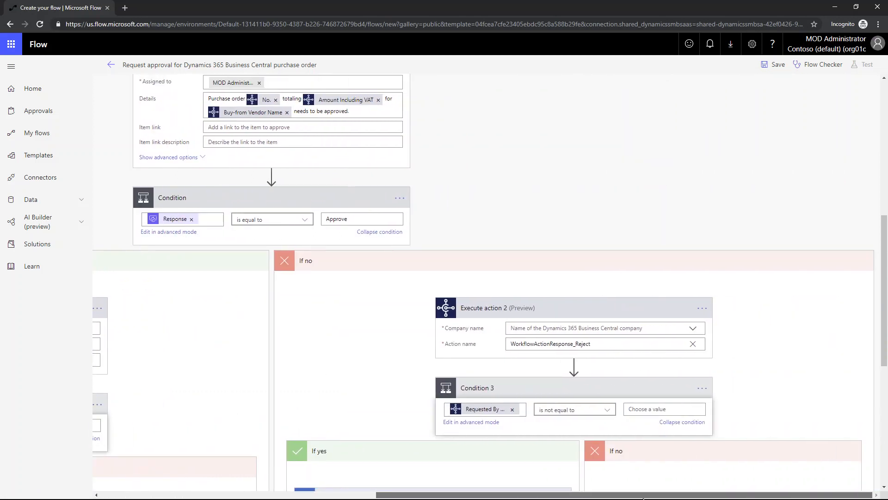
click(693, 329)
click(584, 365)
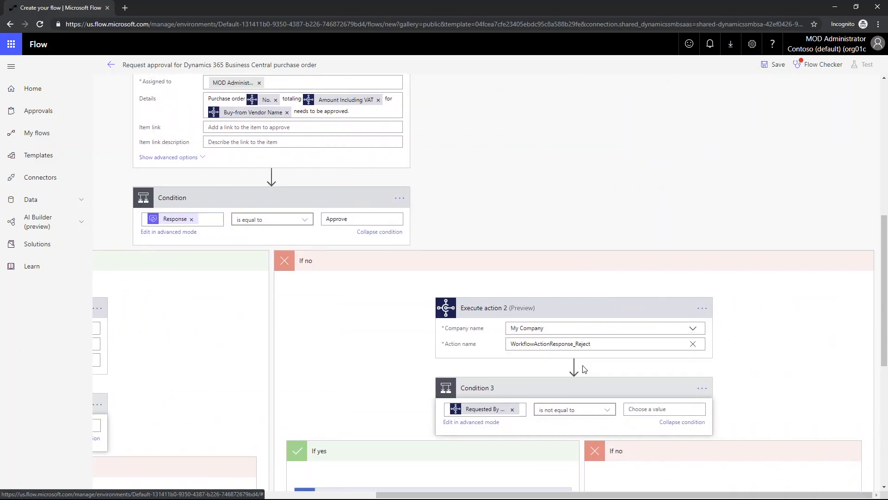
Step: Save the flow and start a test using the option "I'll perform the trigger action"
drag(528, 494, 273, 494)
scroll(334, 426, down, 4)
scroll(334, 426, down, 1)
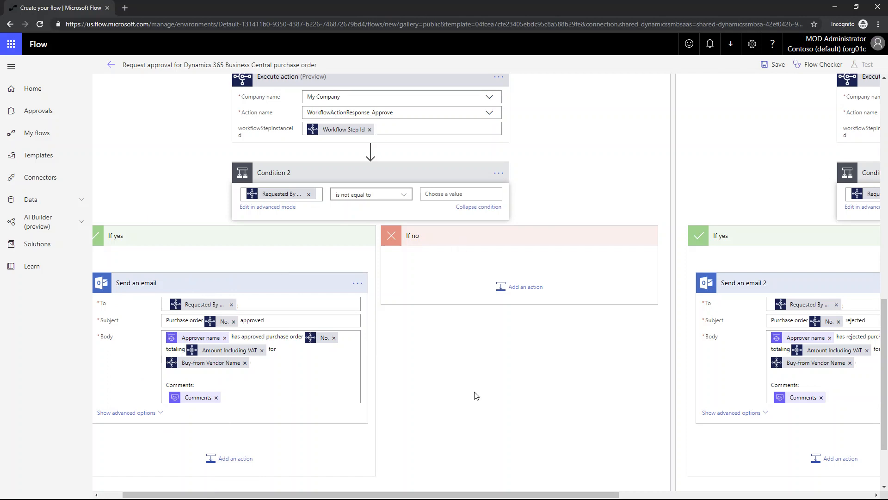
drag(461, 496, 692, 496)
scroll(647, 162, up, 10)
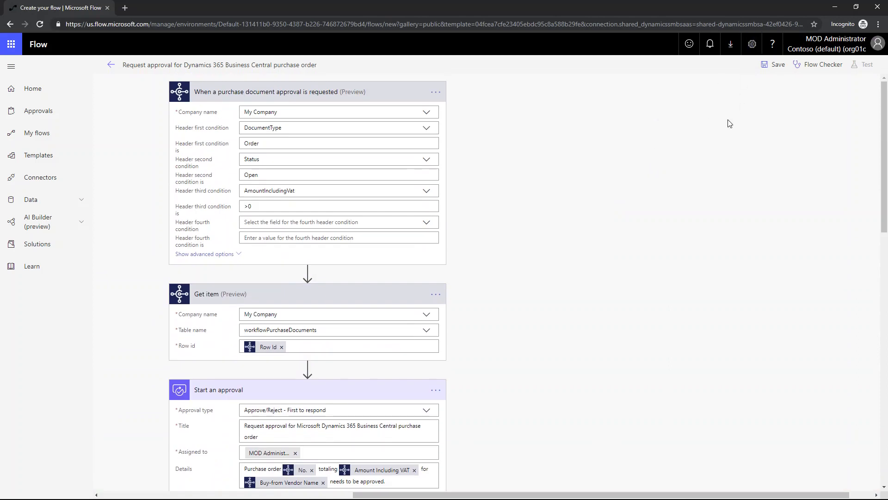
click(774, 66)
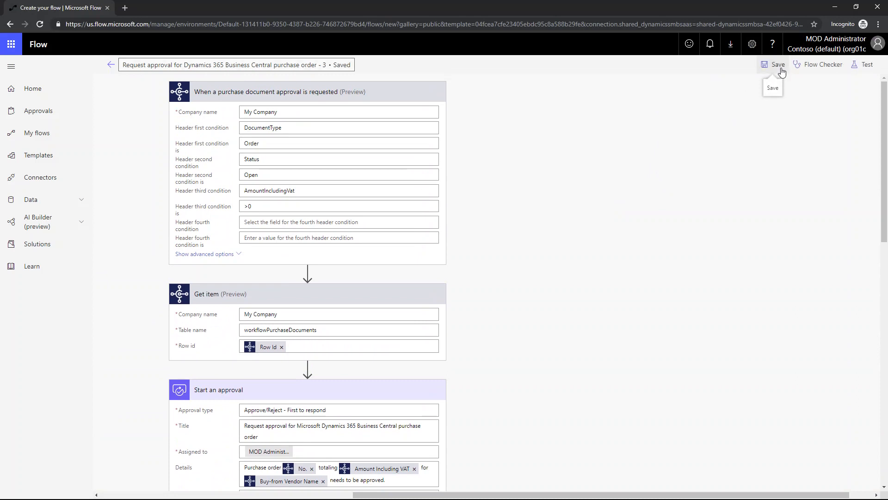
click(870, 70)
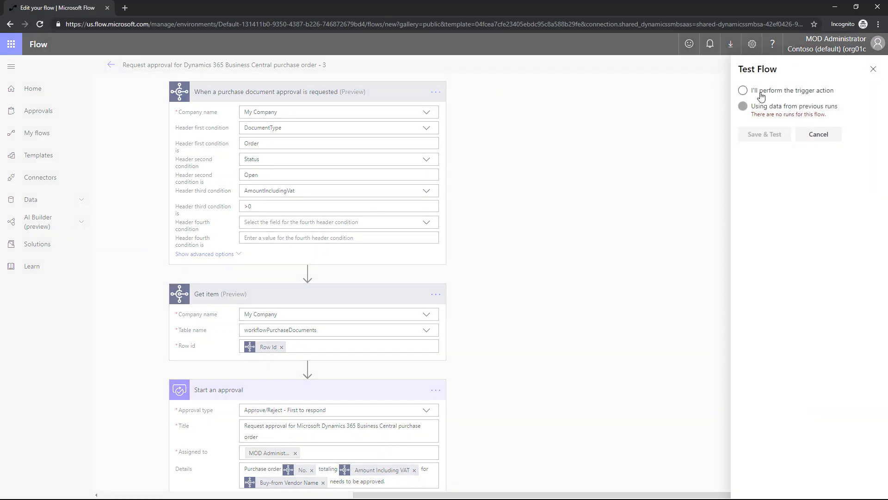
click(759, 96)
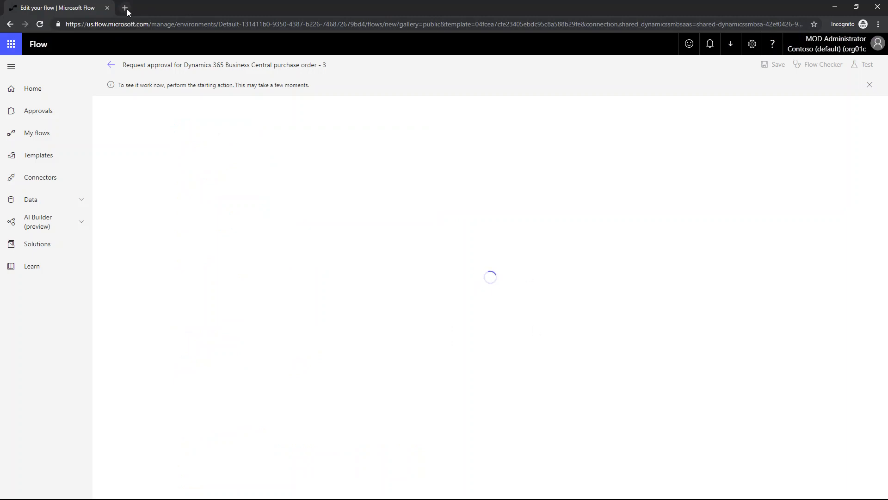
Step: Switch to the non-sandbox Business Central app through Office and the Dynamics 365 home page in new browser tabs
click(10, 47)
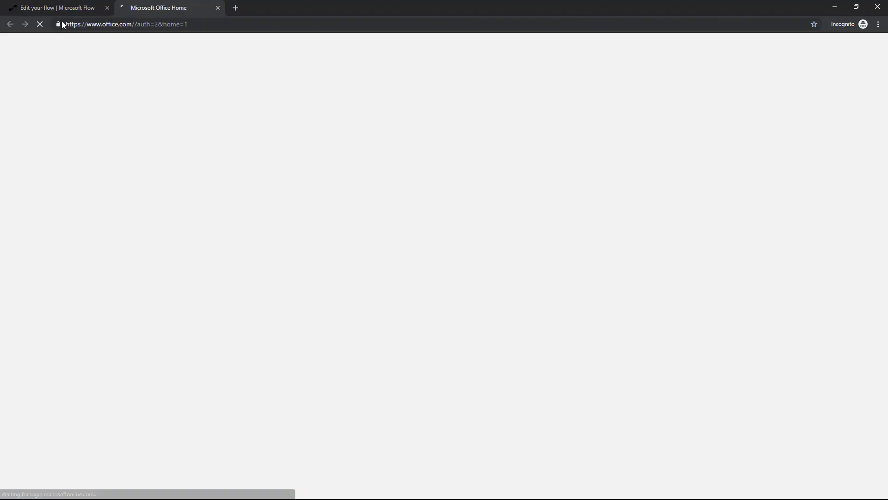
click(634, 121)
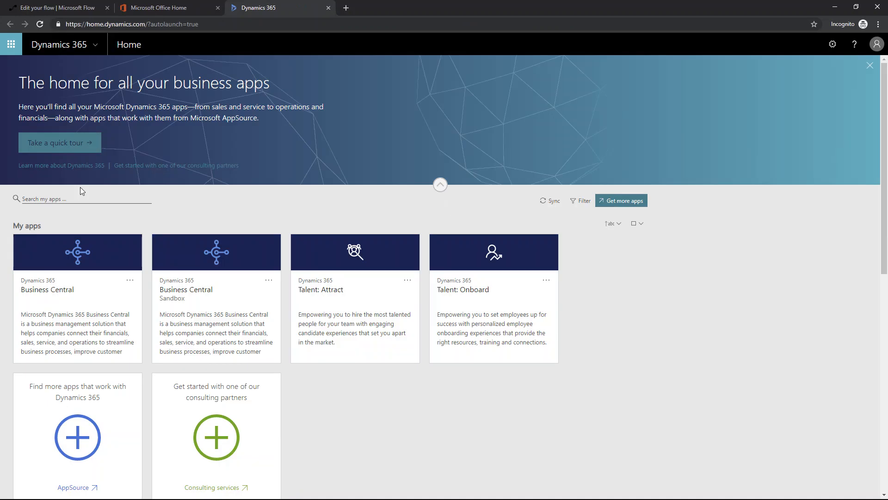
click(88, 315)
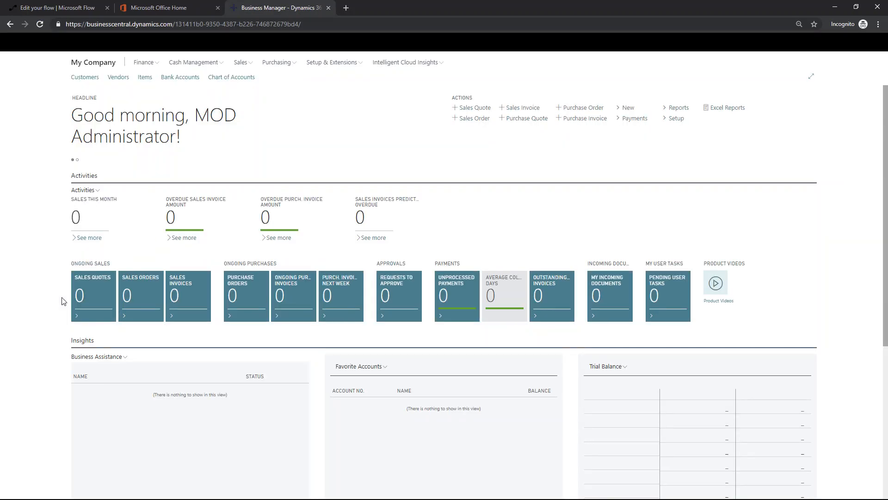
Step: Create a new purchase order from the purchase orders list with Test Vendor as the vendor
click(288, 66)
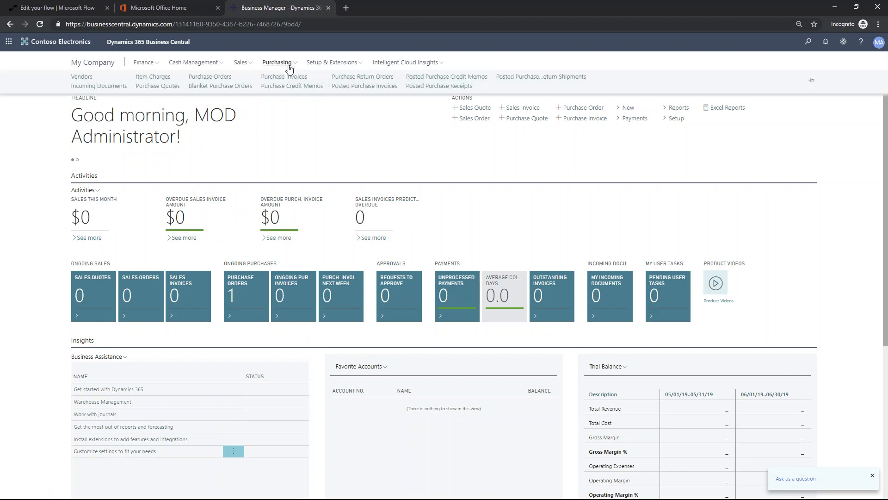
click(211, 77)
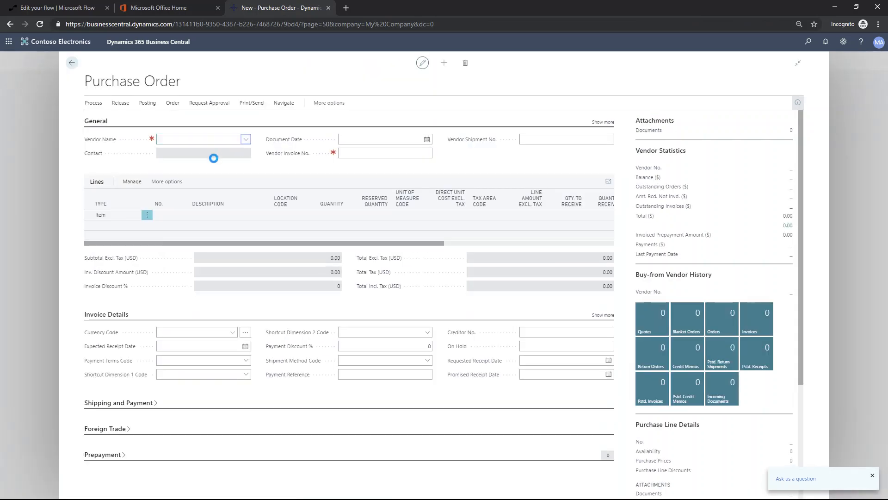
click(246, 139)
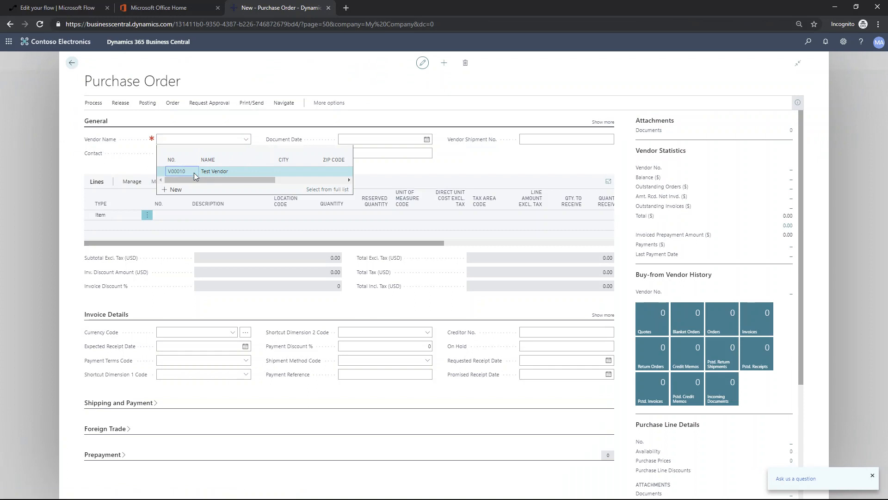
click(193, 173)
Step: Add a line for item 1000 with quantity 10 and direct unit cost 5.00, and return to the purchase orders list
click(183, 215)
click(185, 216)
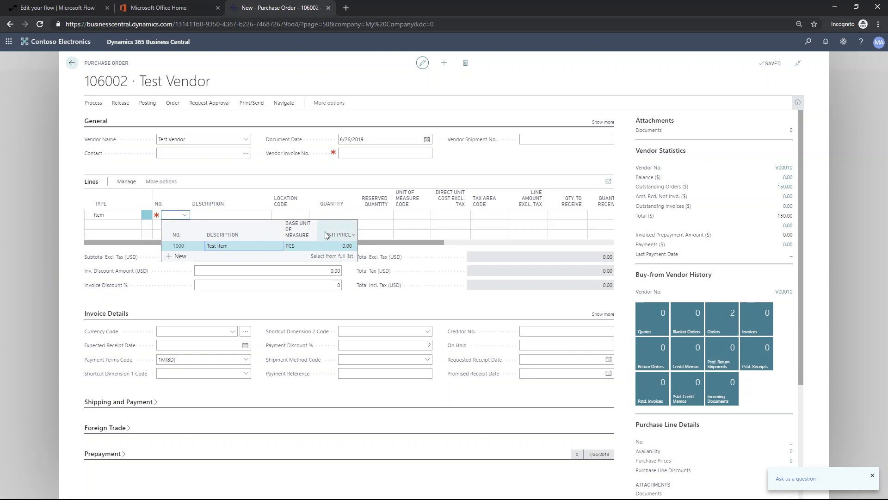
click(337, 215)
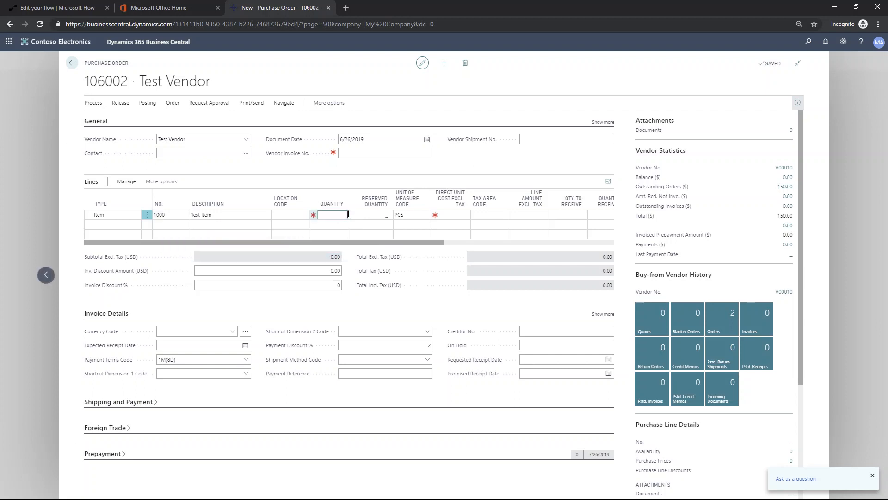
key(Return)
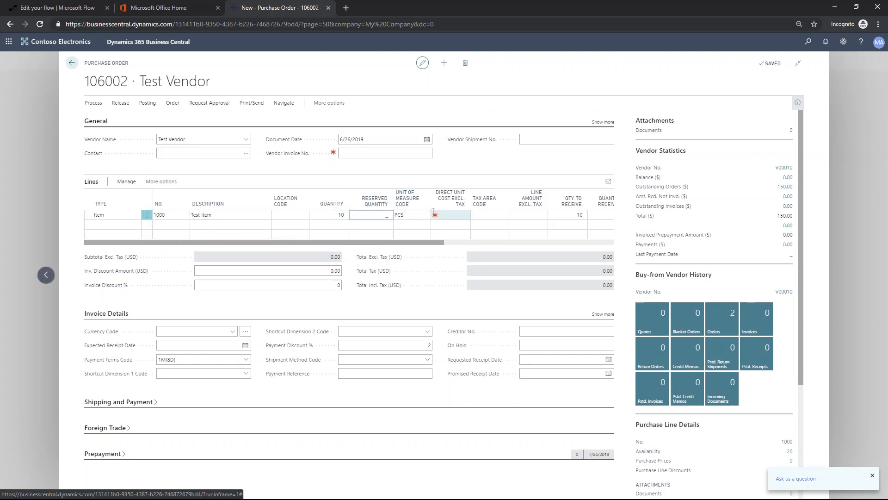
text(5.0)
key(Return)
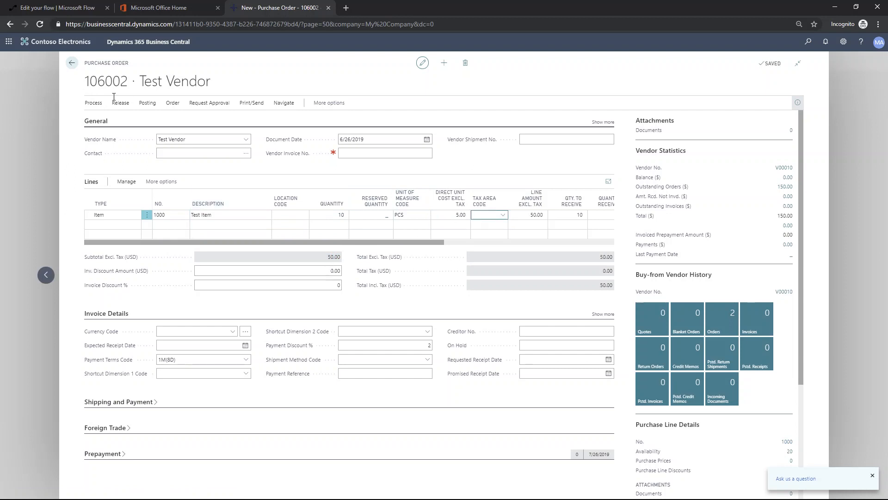
click(73, 63)
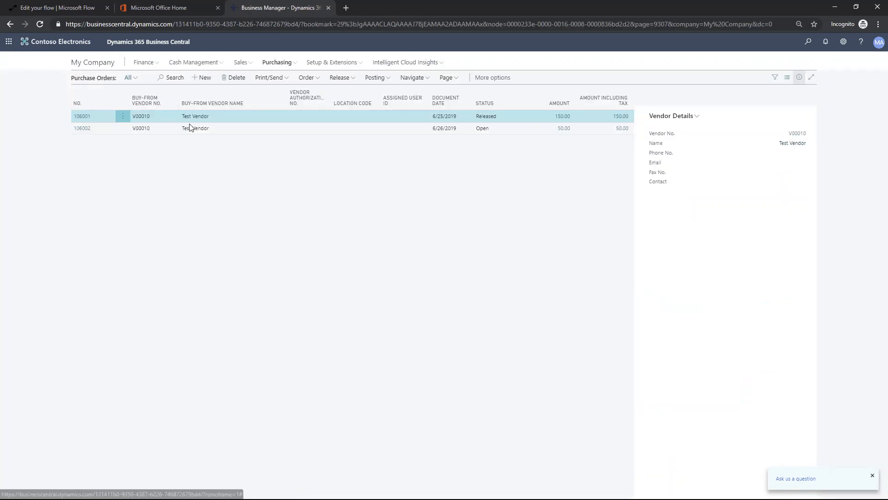
Step: Open the newly created purchase order with Open status and try to release it before approval
click(501, 129)
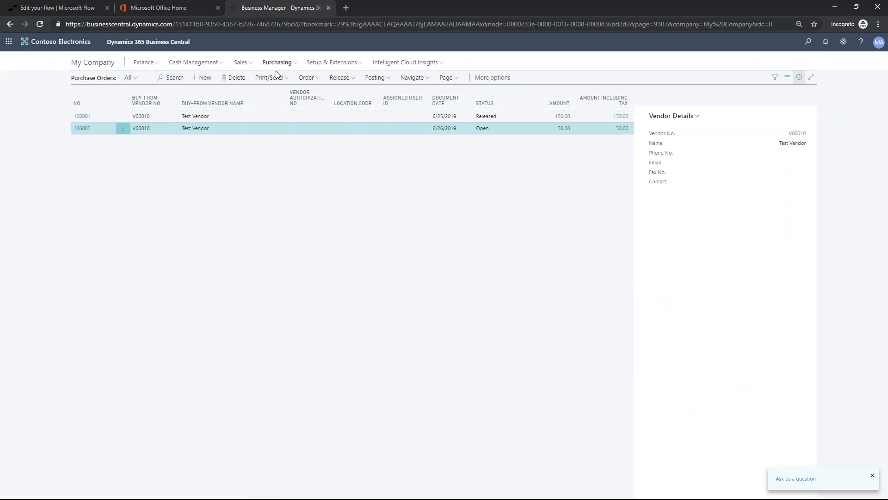
click(83, 132)
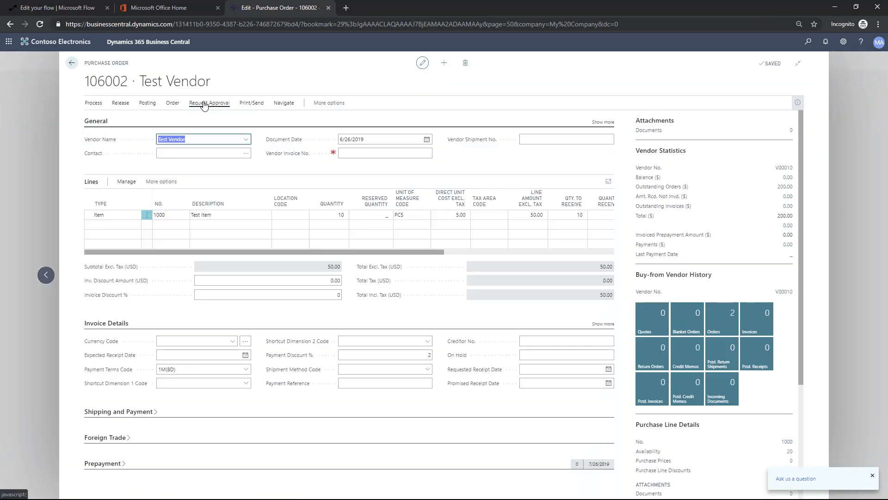
click(120, 104)
click(99, 118)
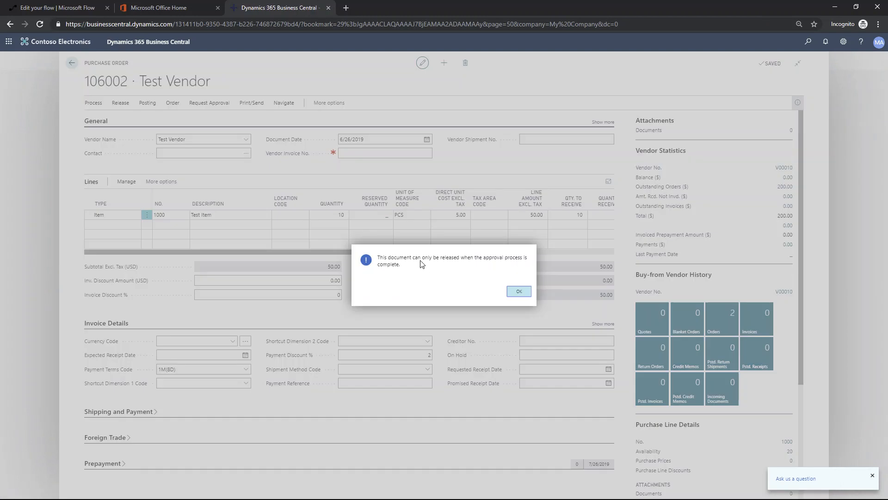
click(526, 294)
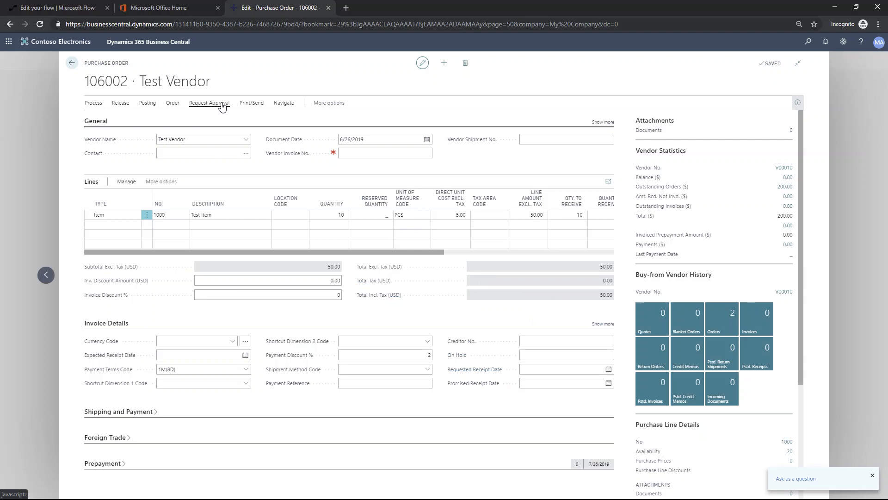
Step: Send an approval request for the purchase order and return to the purchase orders list
click(219, 106)
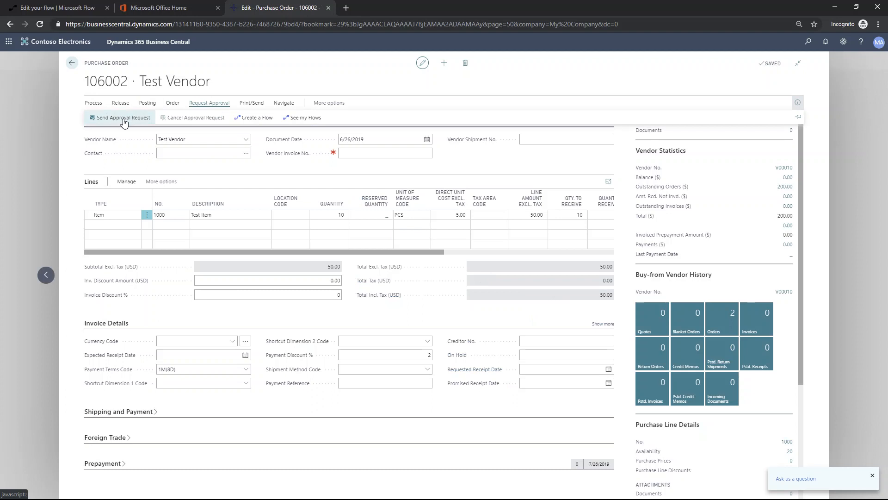
click(124, 118)
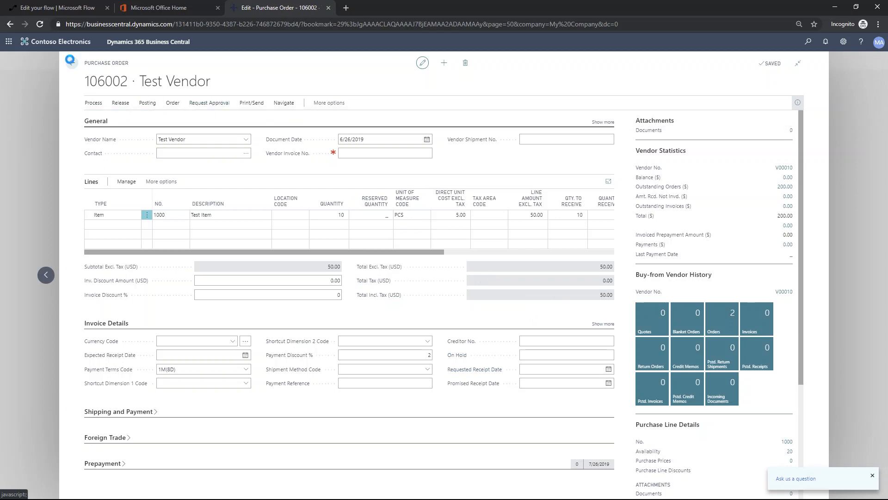
click(72, 68)
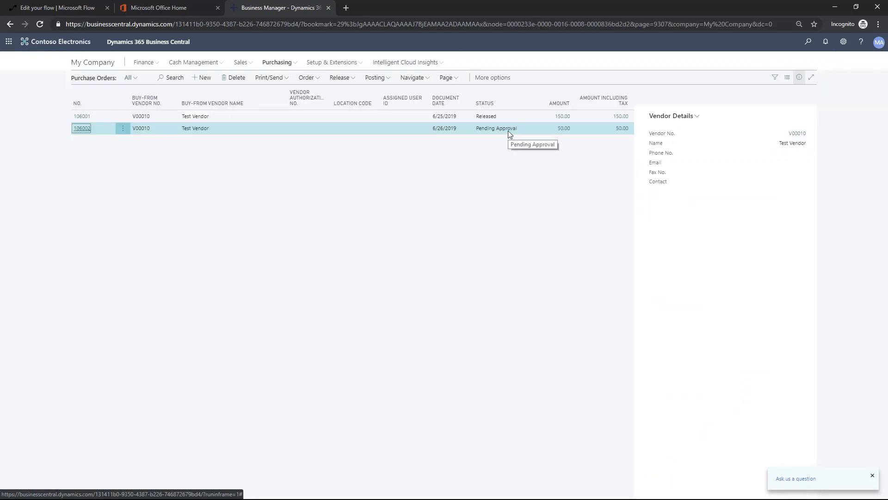
Step: Check the flow's test page and open Outlook from the Office home page
click(39, 9)
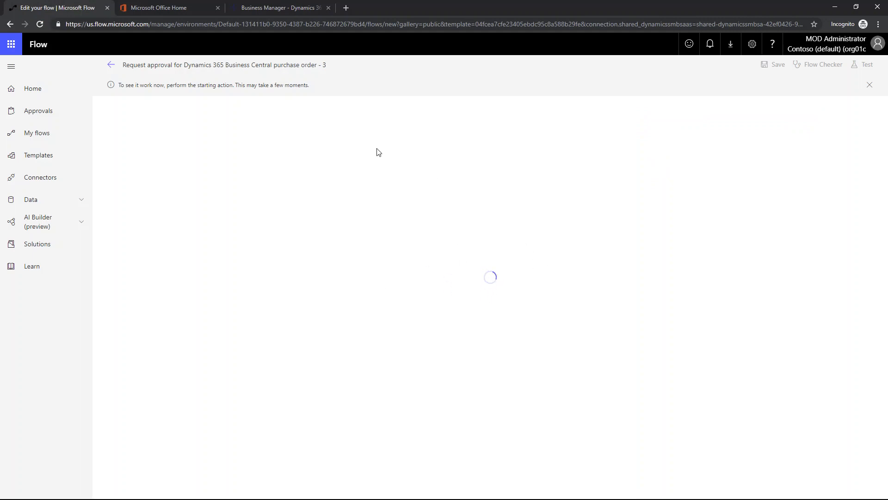
click(269, 8)
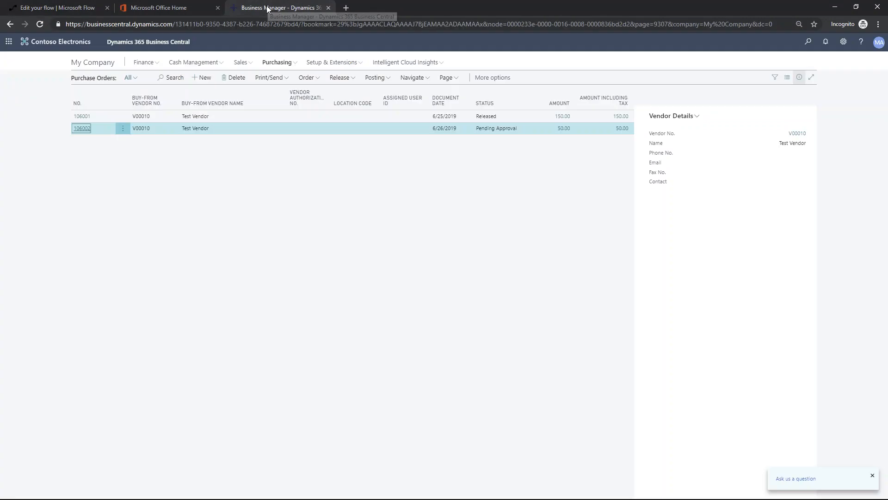
click(172, 7)
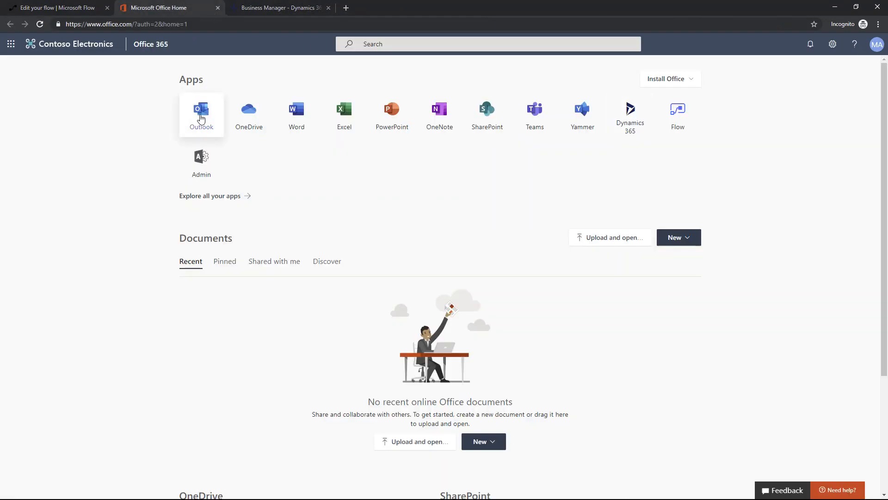
click(200, 115)
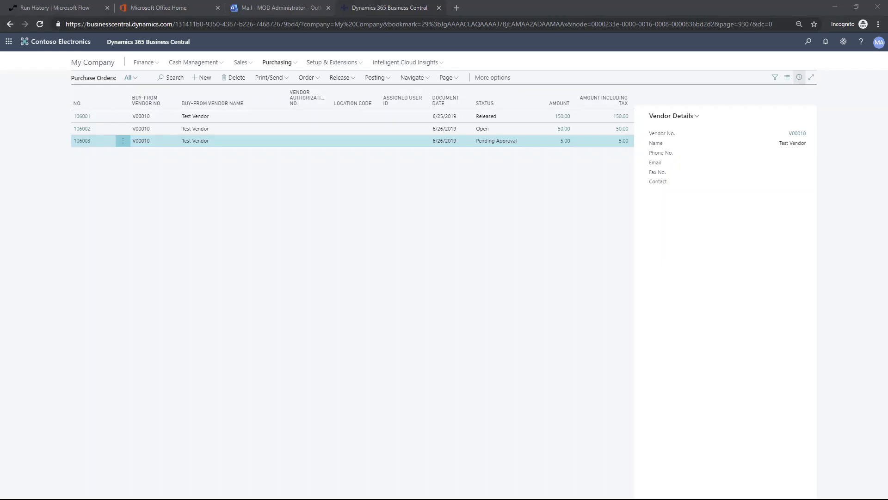
Step: Examine the running flow's progress, the inputs and outputs of its Get item step, and its Start an approval step
click(56, 7)
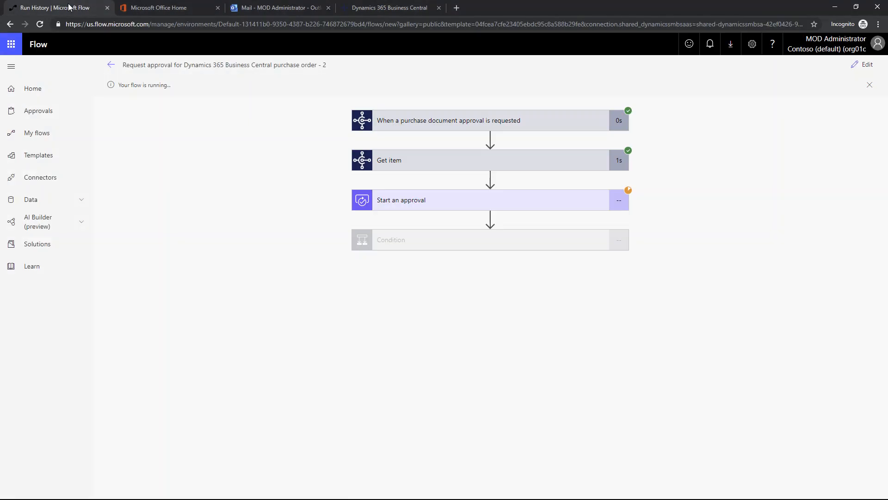
click(523, 161)
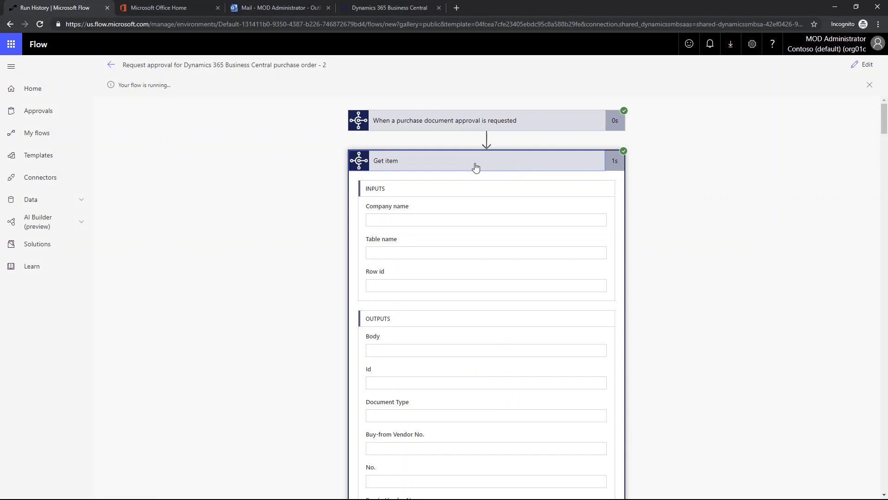
scroll(522, 314, down, 20)
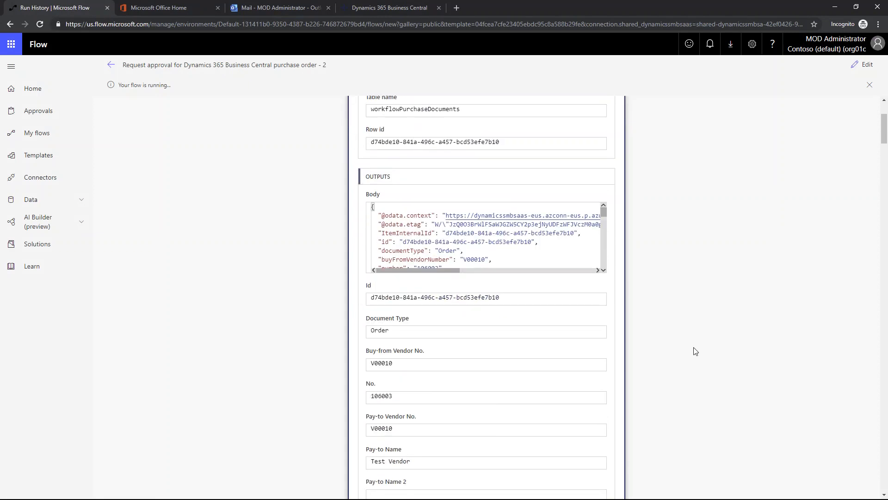
scroll(673, 387, down, 20)
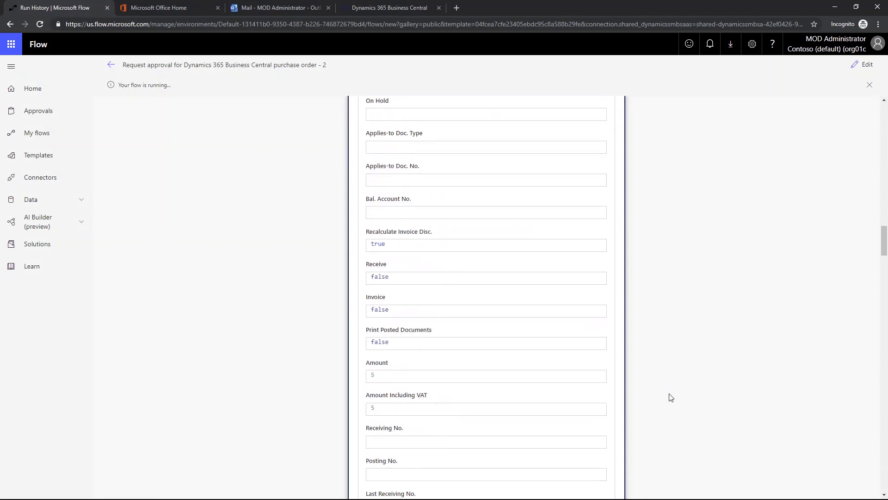
scroll(674, 398, down, 20)
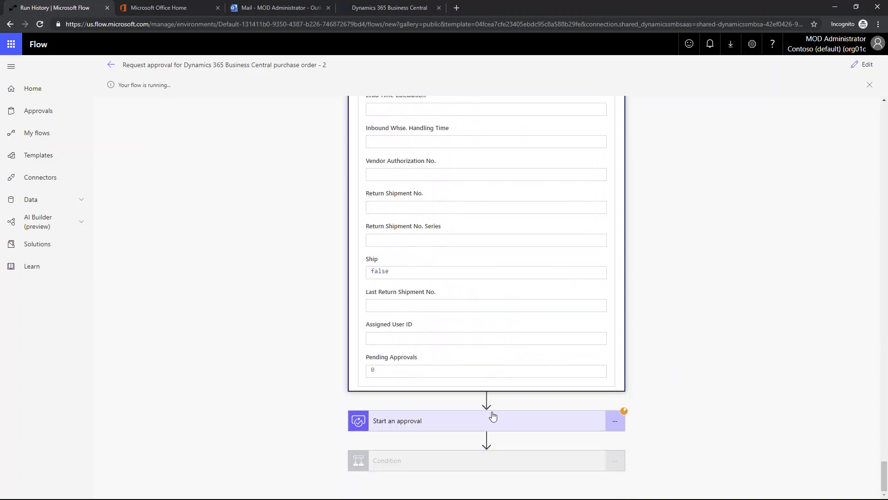
click(494, 418)
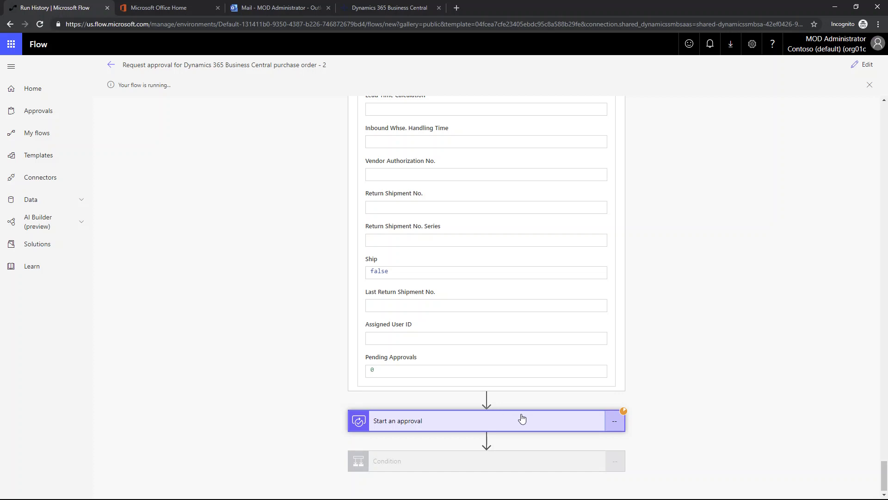
click(501, 424)
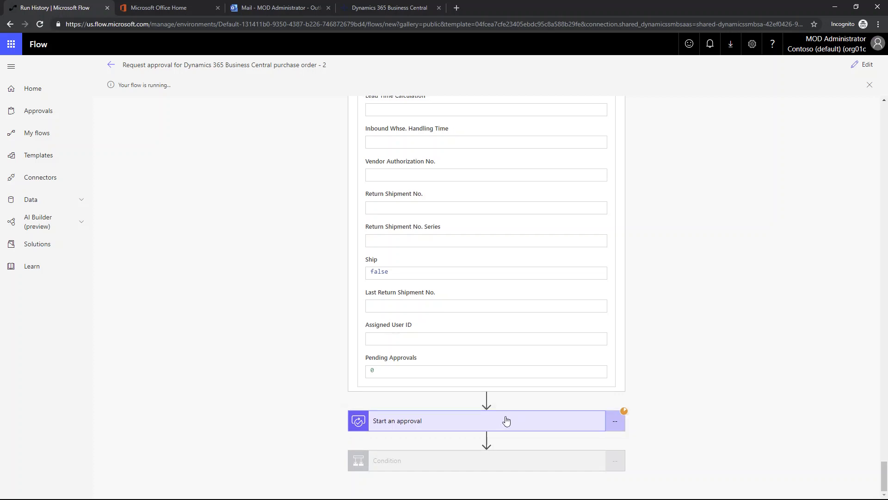
click(485, 423)
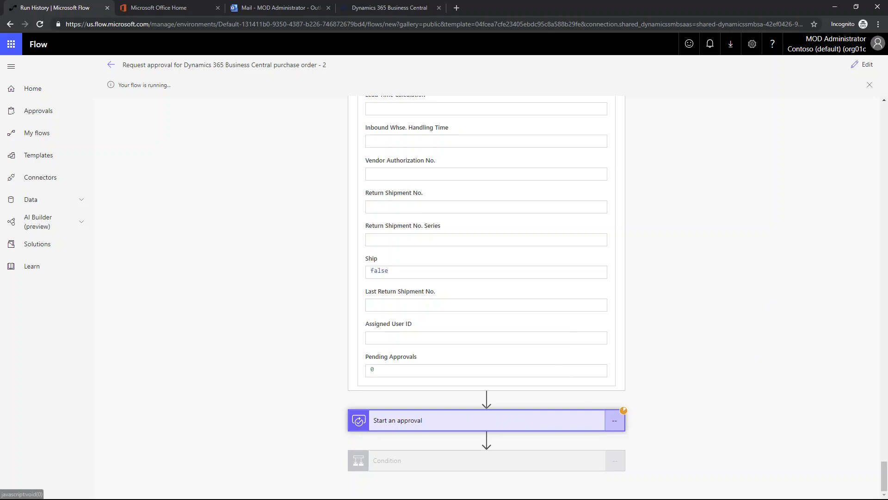
Step: Bring up the approver's Outlook inbox, read the newest purchase order approval request, and return to the purchase orders list
drag(887, 70, 296, 41)
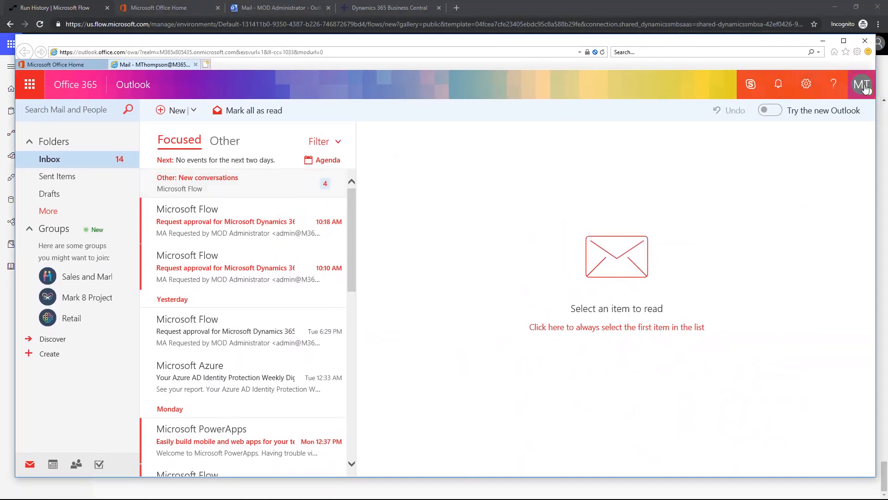
click(244, 227)
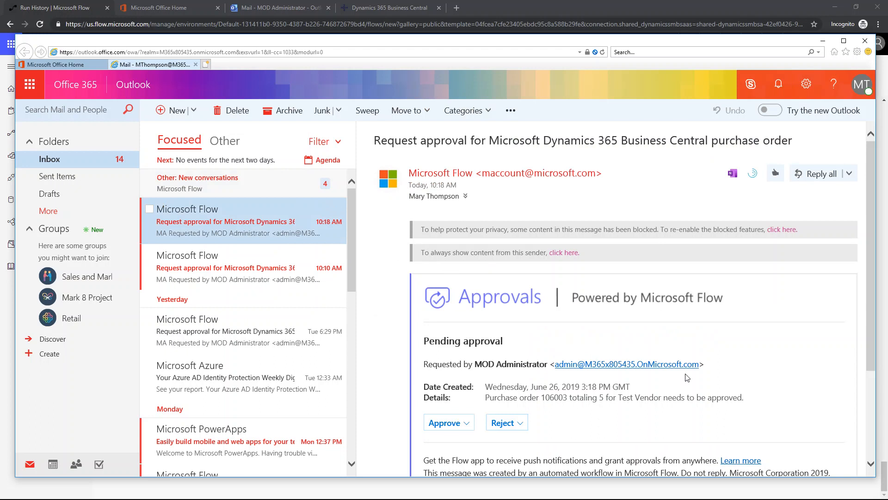
scroll(601, 402, down, 1)
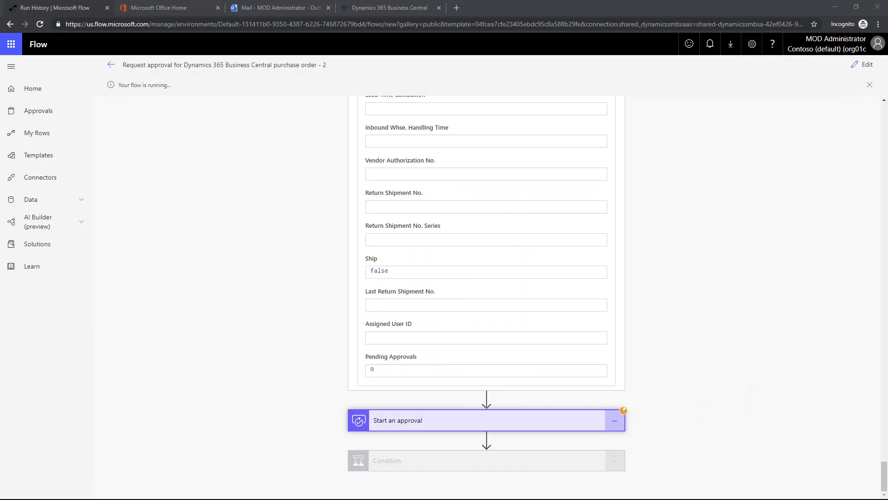
click(415, 9)
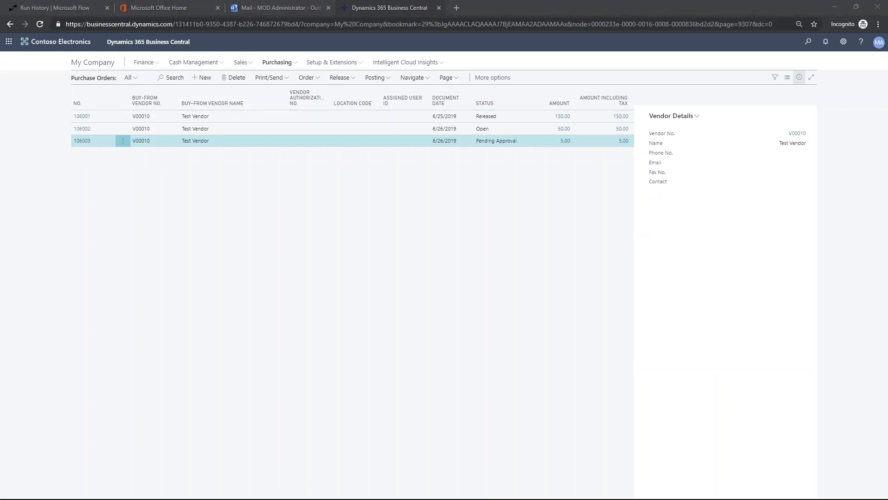
Step: Approve the newest purchase order request in the approver's mailbox, submit it without a reason, and move the mailbox window away
drag(887, 27, 741, 34)
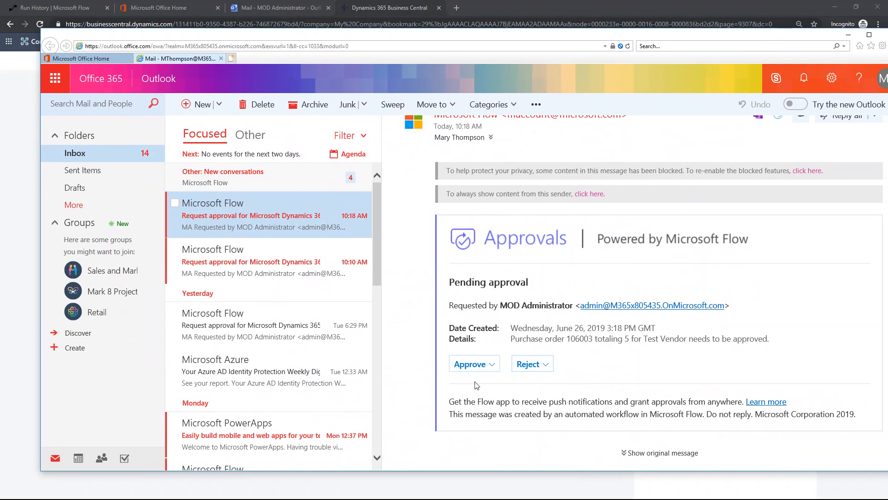
click(474, 364)
click(472, 448)
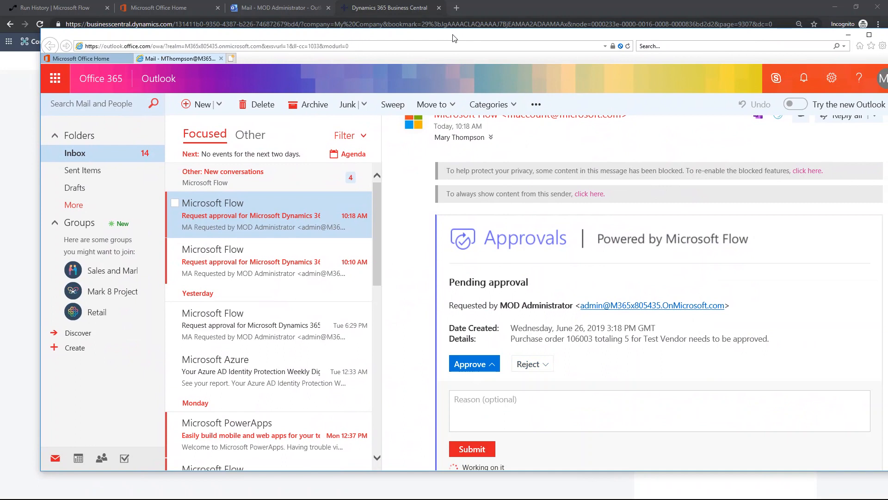
drag(454, 36, 887, 57)
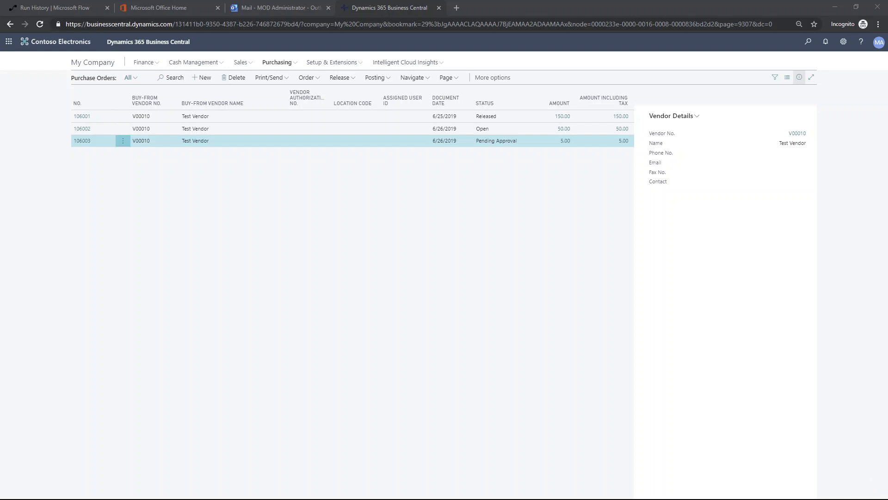
Step: Review the Start an approval outputs in the flow run and refresh the purchase orders list to check the order's status
click(65, 11)
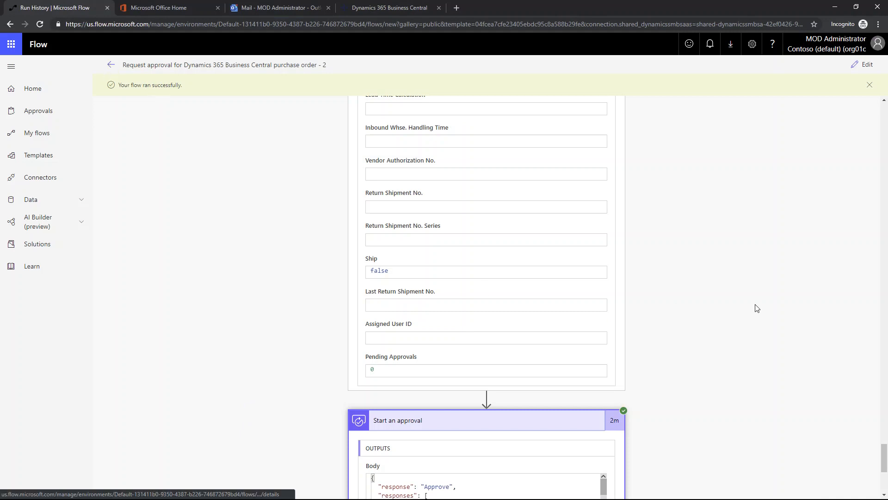
scroll(686, 383, down, 5)
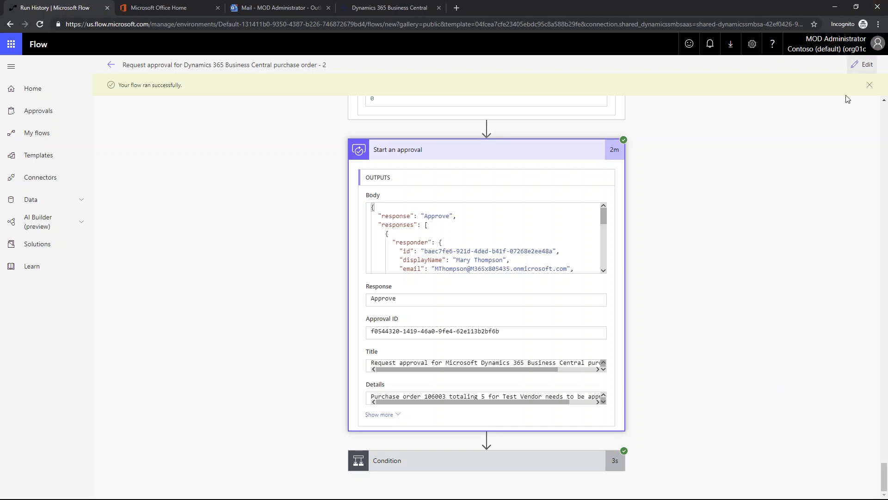
click(870, 85)
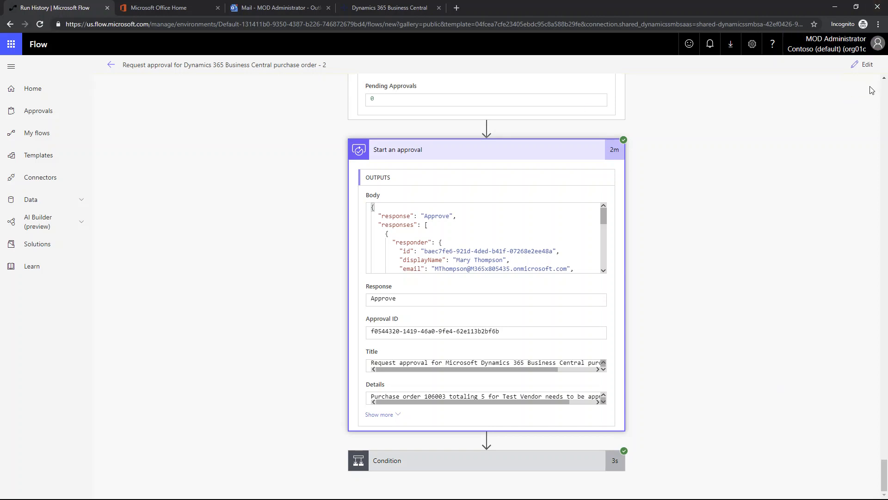
click(369, 7)
click(41, 24)
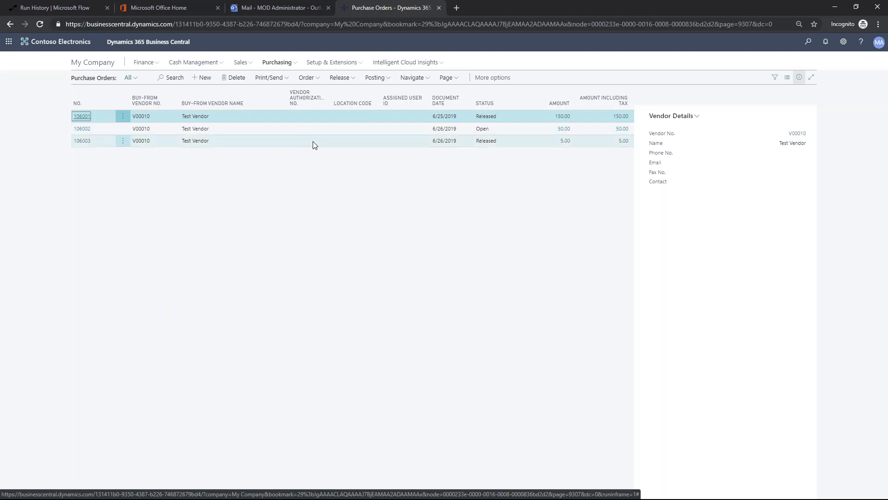
Step: Return to Microsoft Flow, open the newest purchase order approval flow from the personal flows list, and go to its details page
click(79, 9)
click(43, 134)
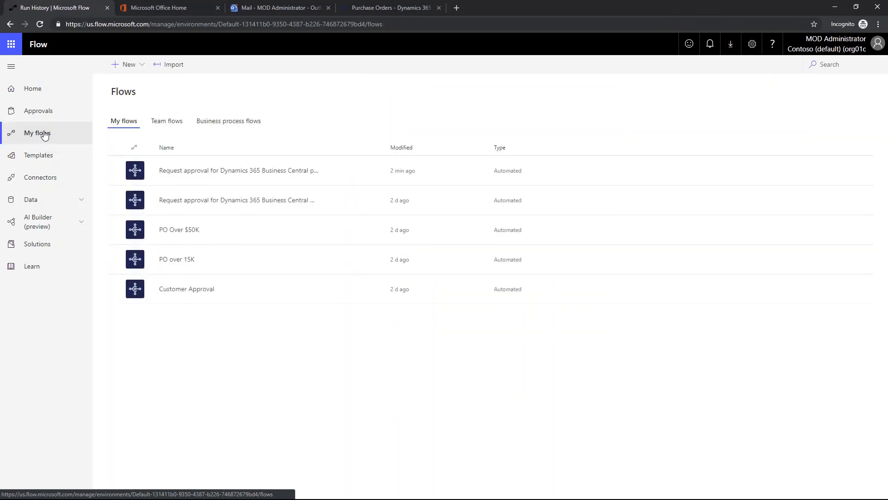
mouse_move(378, 174)
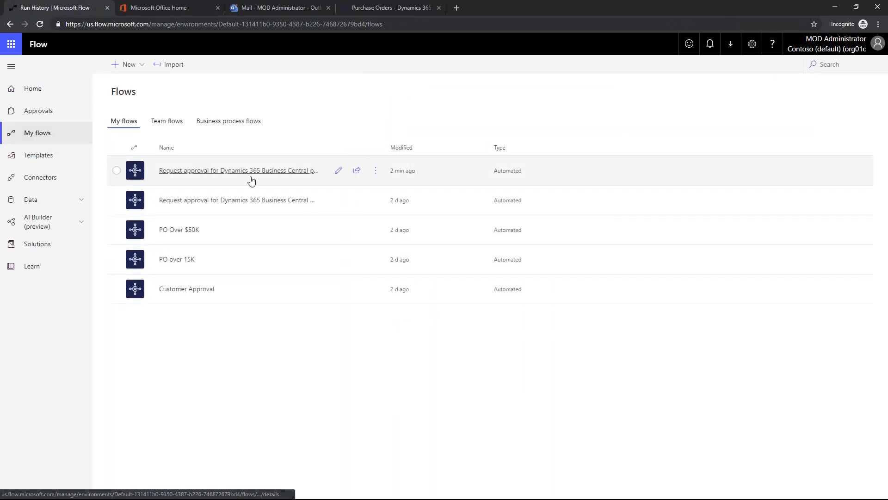
click(340, 172)
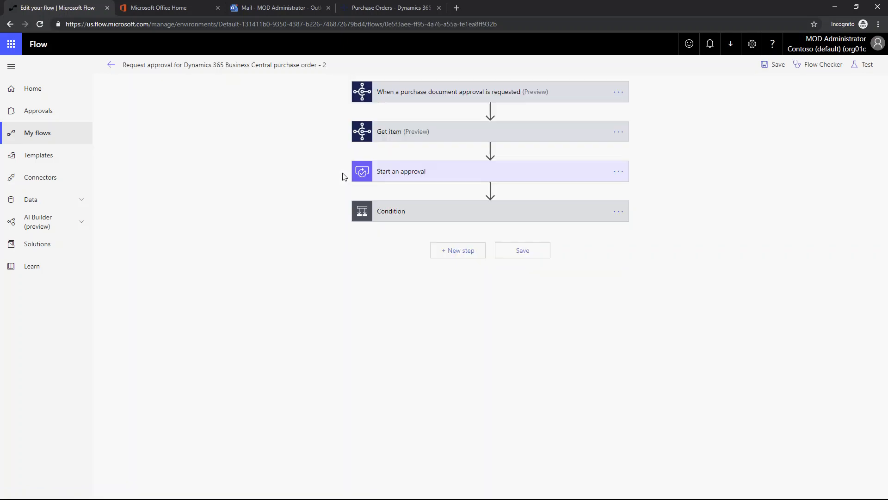
click(111, 65)
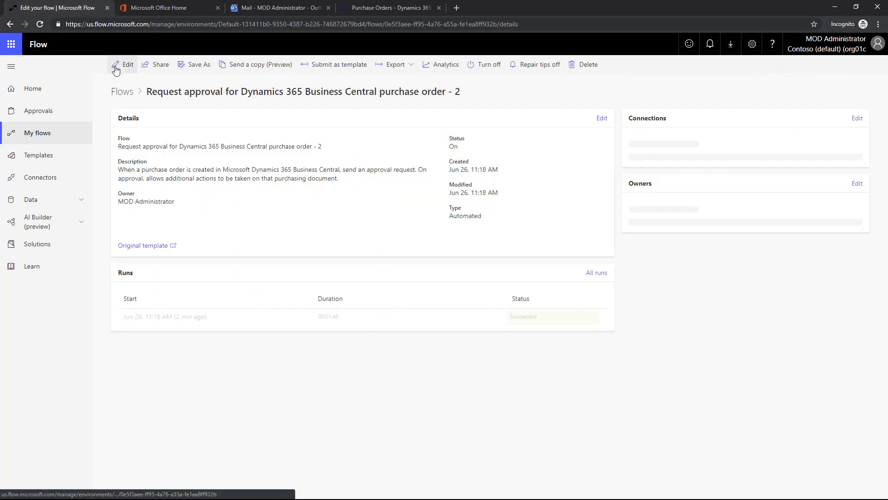
Step: Rename the flow as YT PO Approval in its details and save the change
click(602, 118)
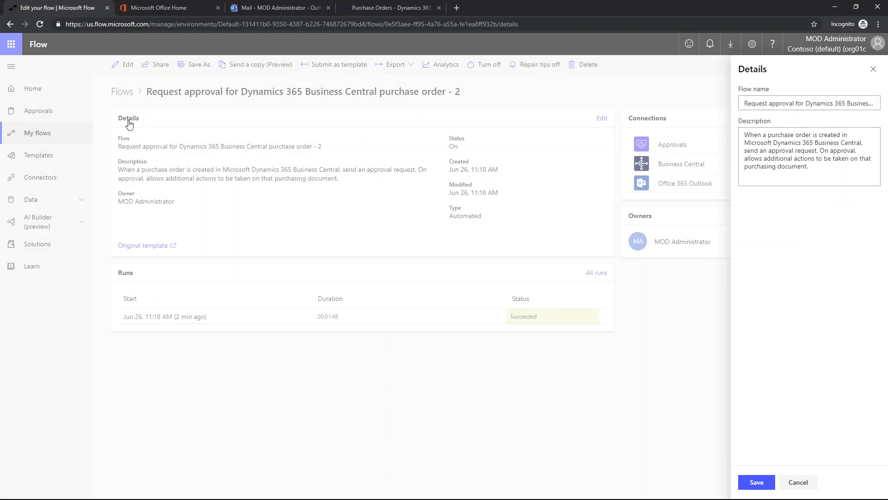
drag(744, 104, 887, 107)
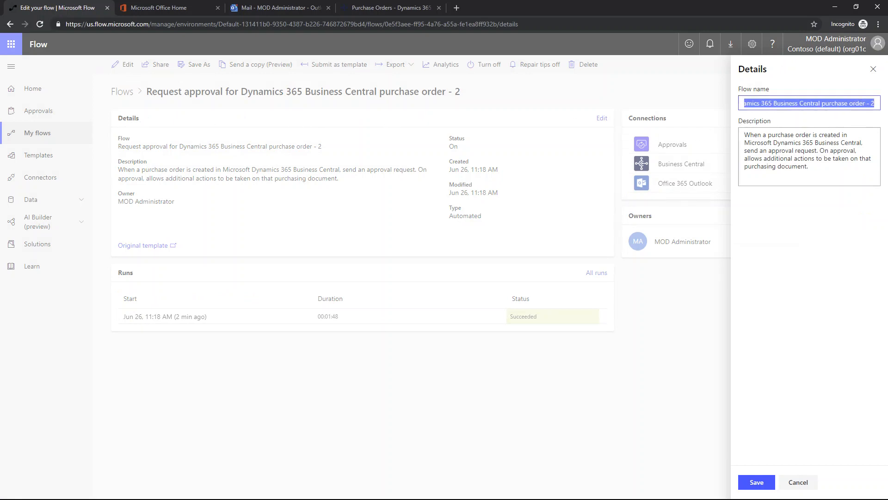
key(BackSpace)
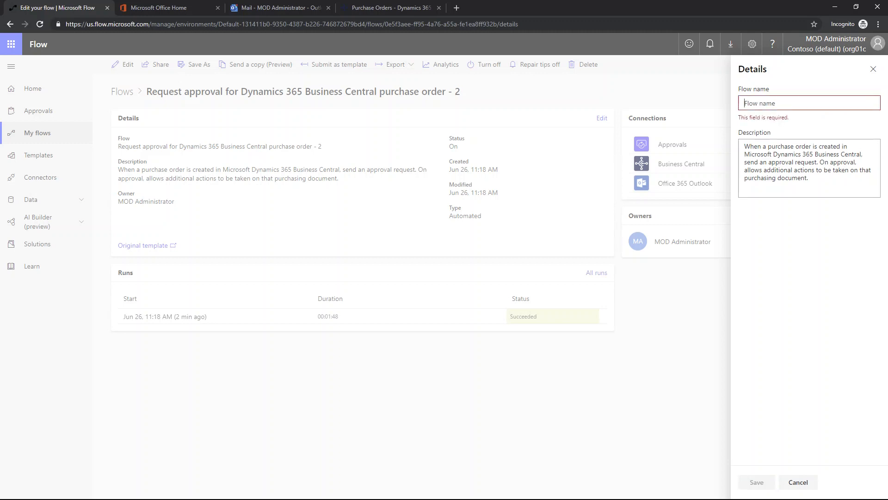
text(YT PO Approval)
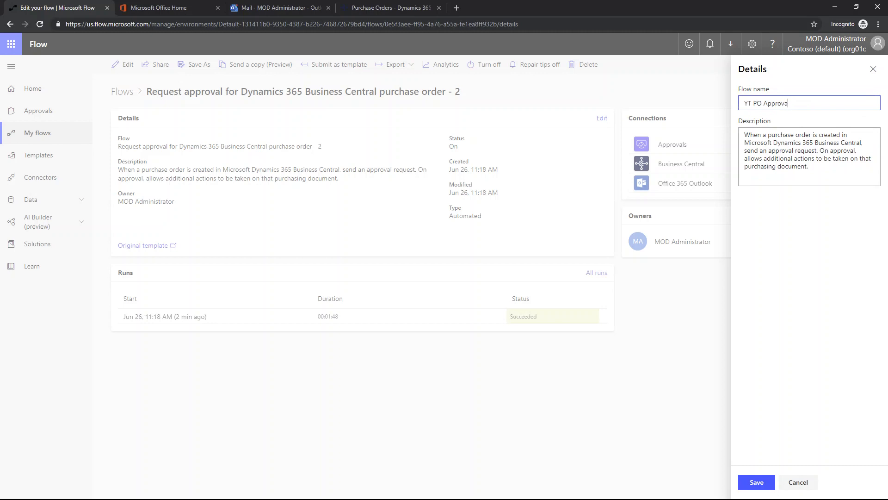
click(748, 483)
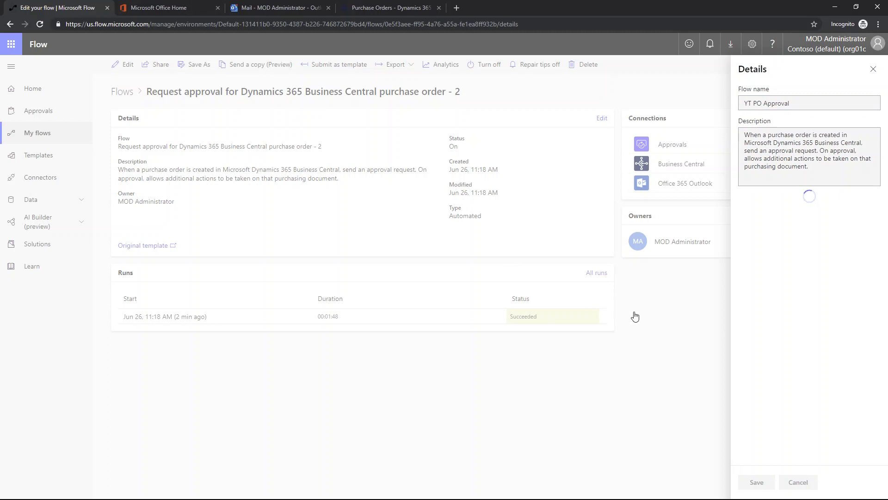
click(873, 69)
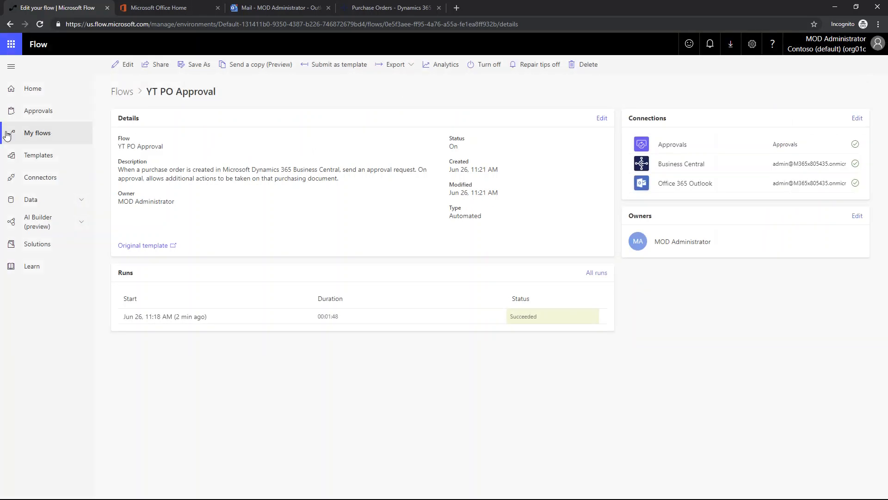
Step: Return to the personal flows list and open the YT PO Approval flow for editing
click(51, 135)
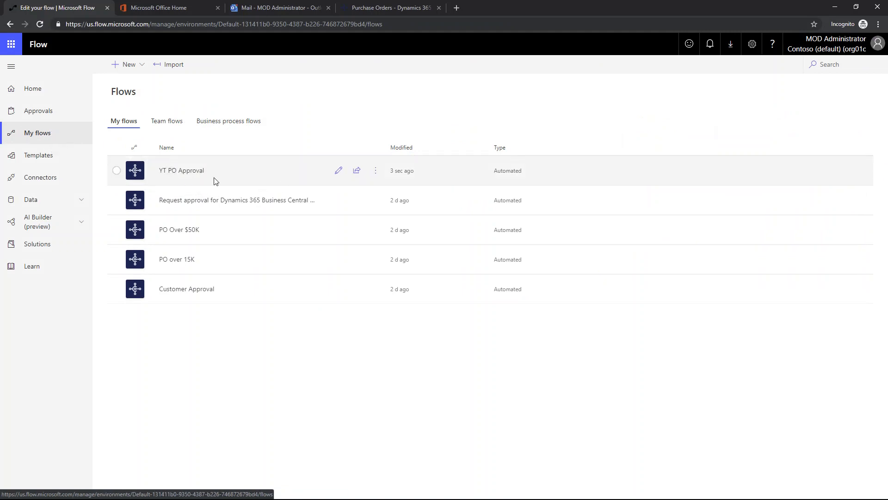
click(241, 171)
click(183, 171)
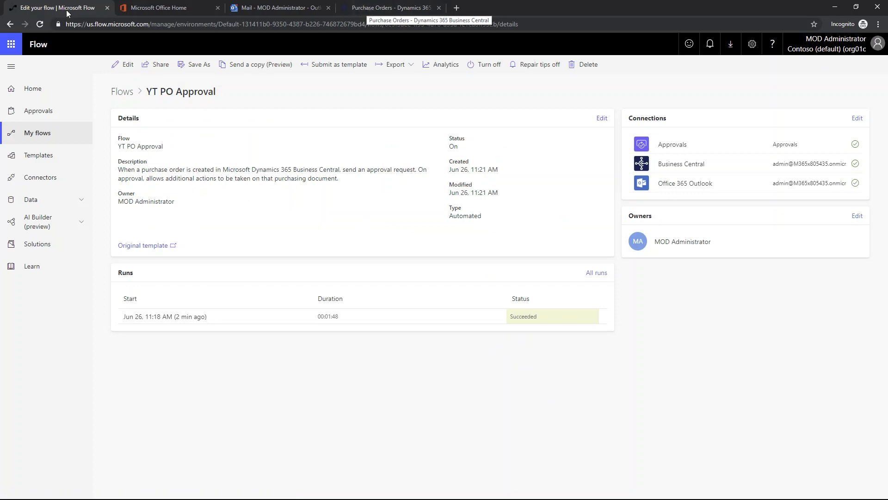
click(129, 64)
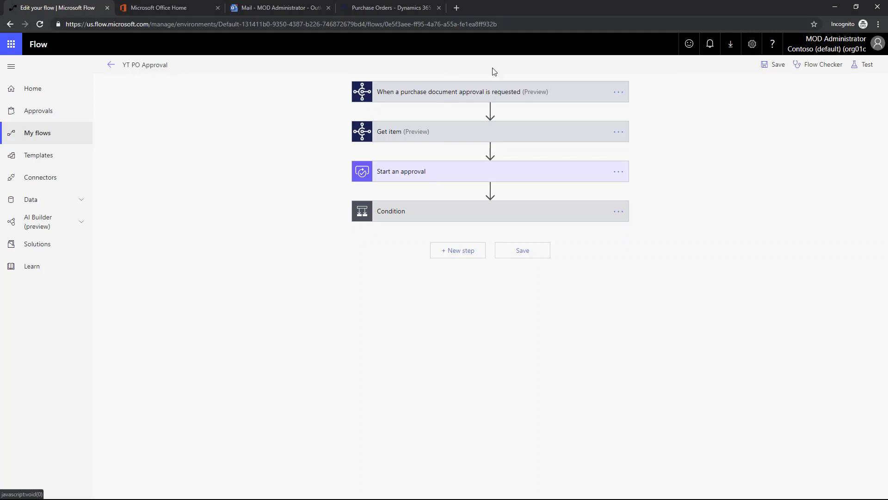
Step: Examine the settings of the purchase document approval trigger, the Condition, and the Execute action in its If yes branch
click(471, 89)
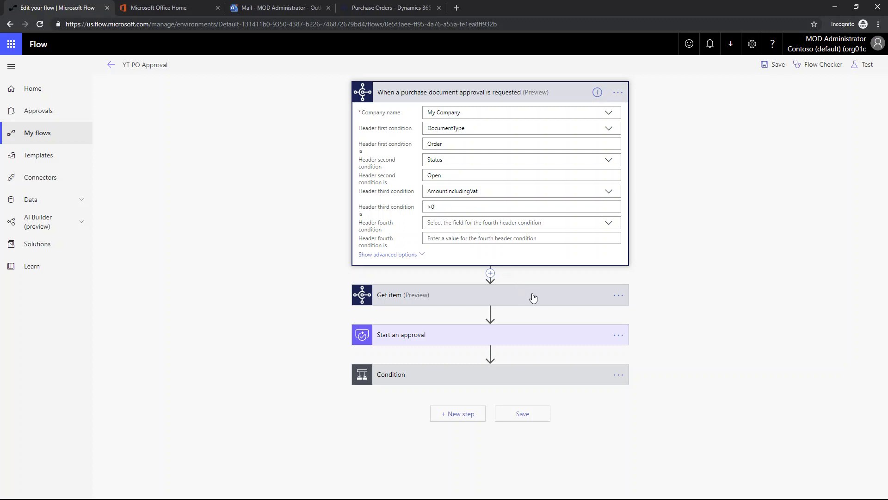
click(459, 372)
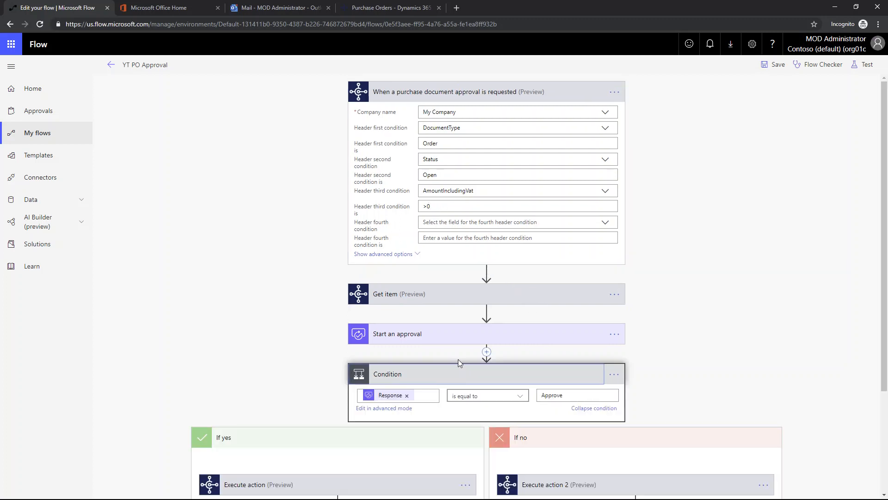
scroll(458, 359, down, 3)
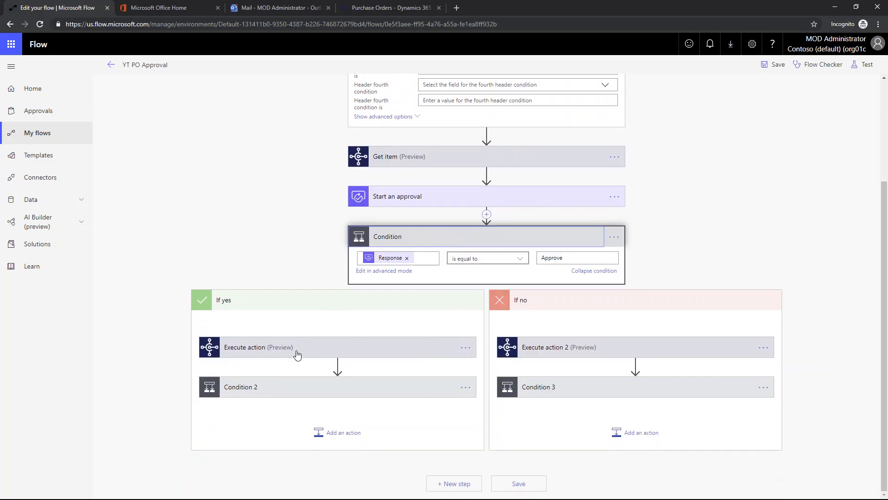
click(321, 351)
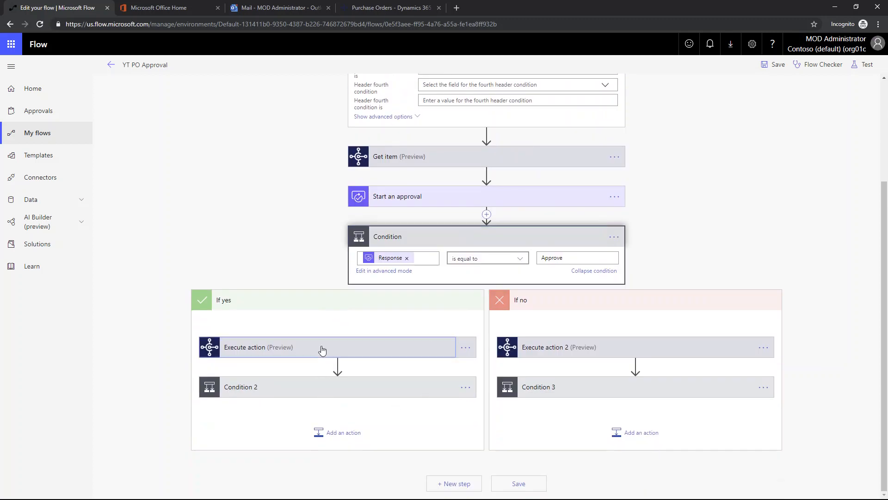
scroll(327, 351, down, 1)
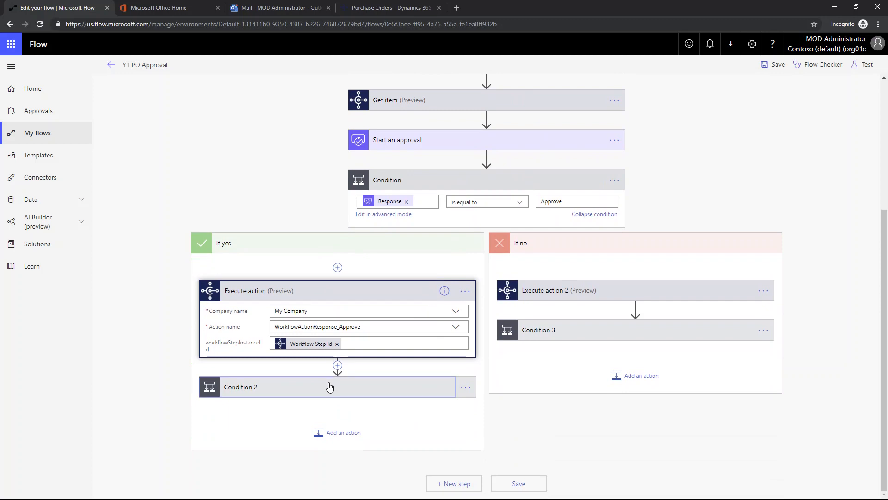
Step: Expand Condition 2 and its Send an email action, and bring up the dynamic content available for the email body
click(331, 386)
scroll(350, 382, down, 3)
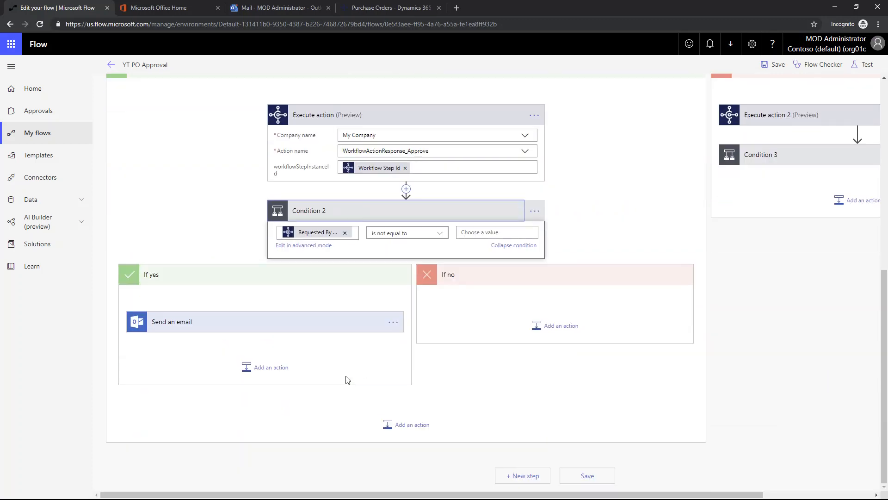
click(230, 330)
scroll(243, 329, down, 2)
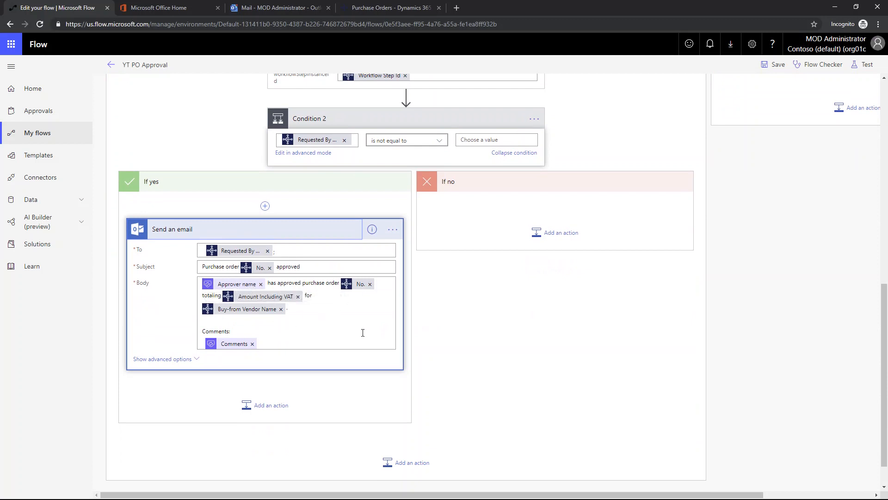
click(340, 321)
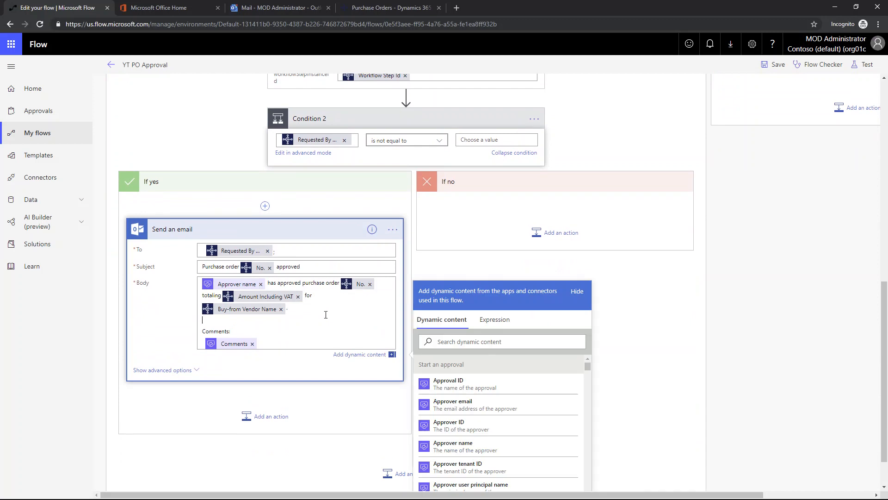